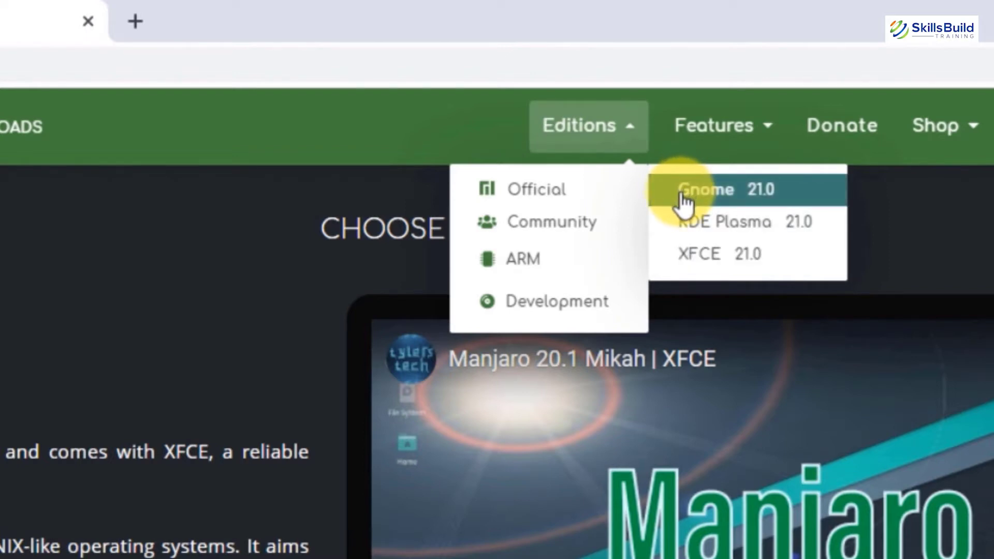
# Step: Download the full 64-bit Manjaro GNOME 21.0 image and switch to File Explorer to view the ISO in the Downloads folder
pyautogui.click(686, 200)
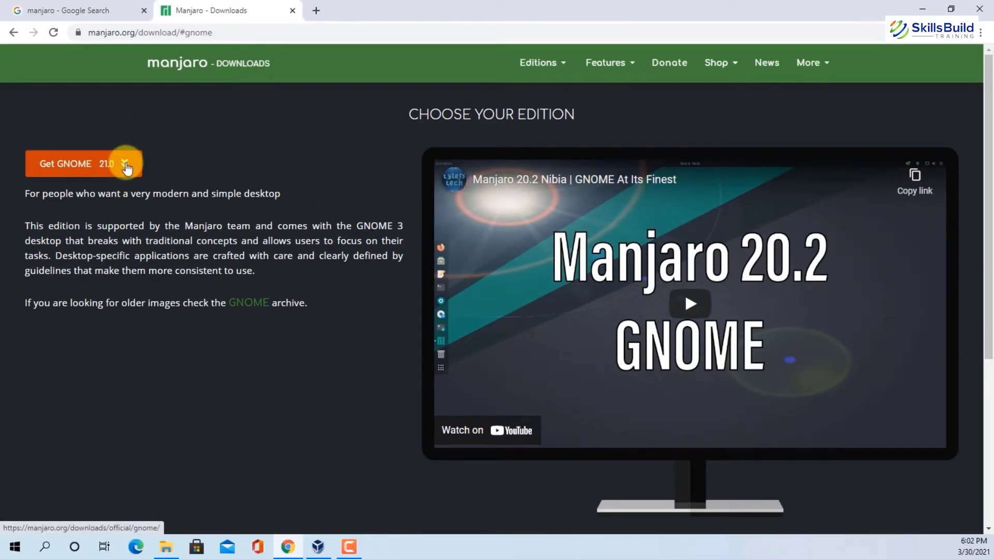
pyautogui.click(96, 171)
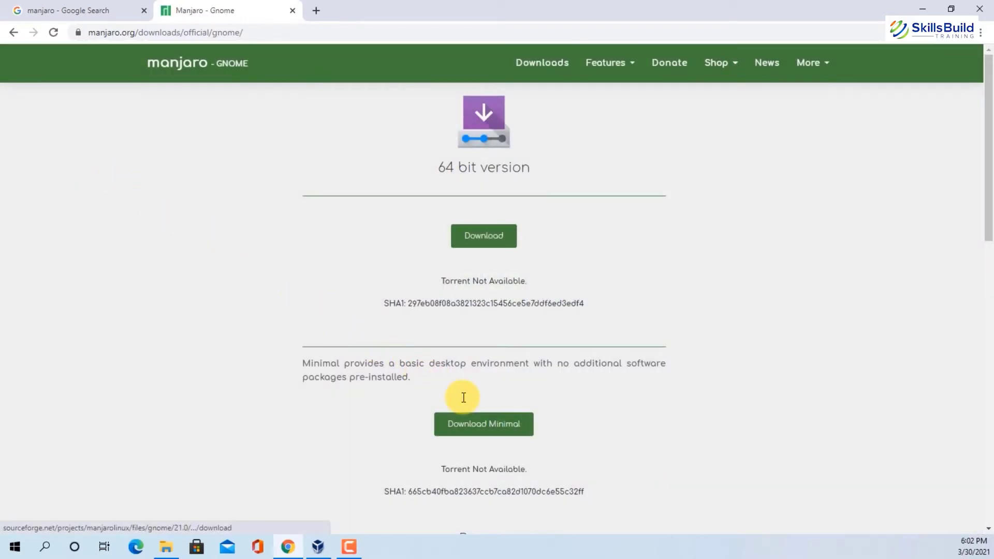
pyautogui.scroll(-3, 462, 399)
pyautogui.scroll(-2, 462, 399)
pyautogui.scroll(5, 462, 400)
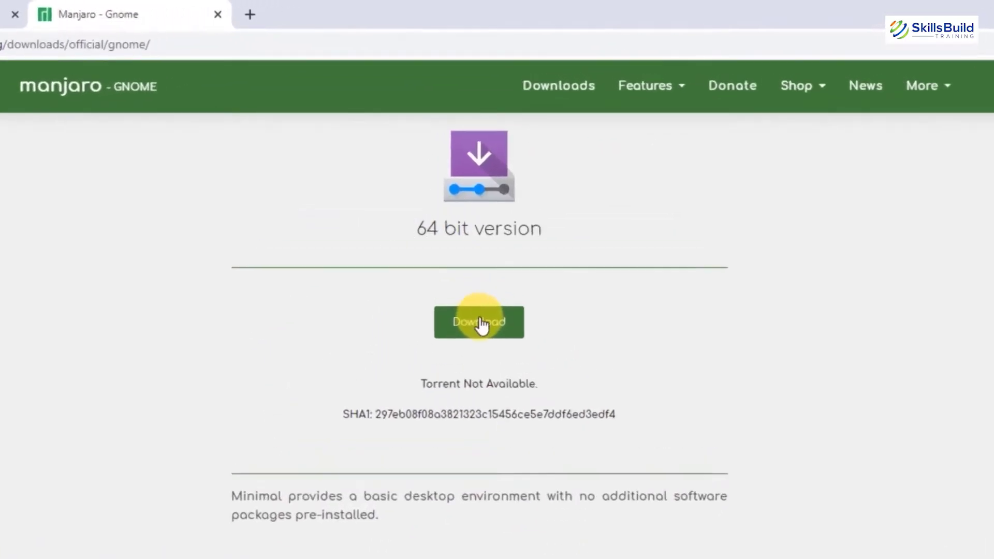
pyautogui.click(475, 365)
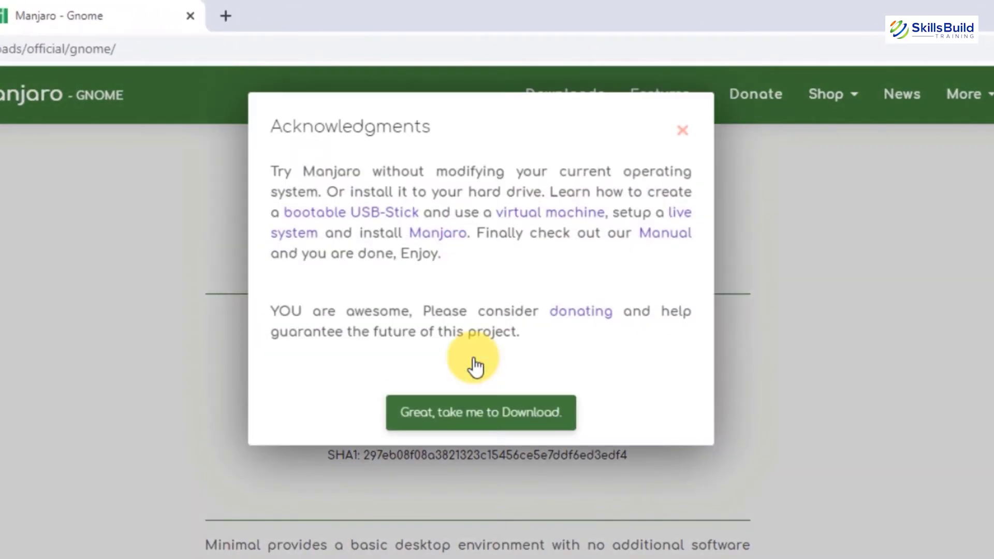
pyautogui.click(487, 425)
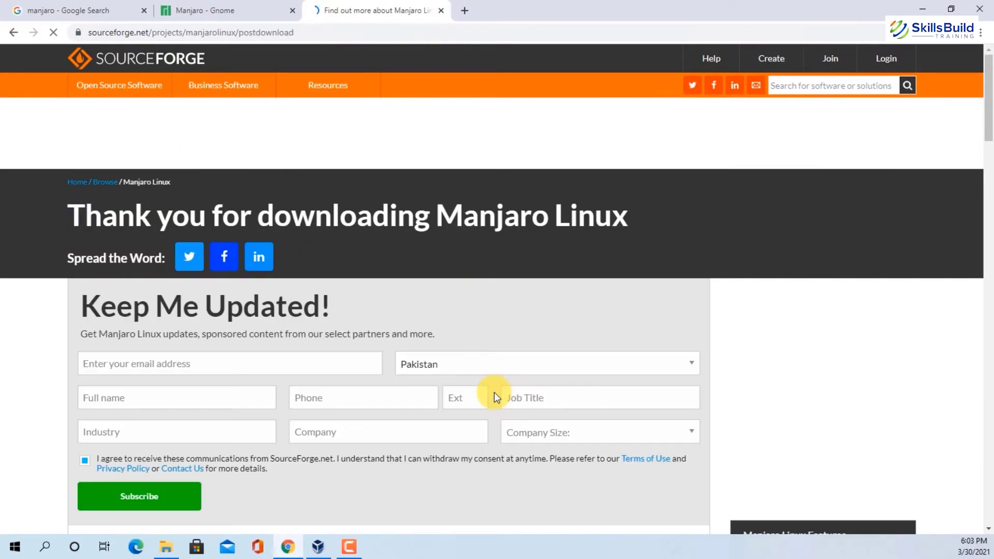
pyautogui.click(171, 544)
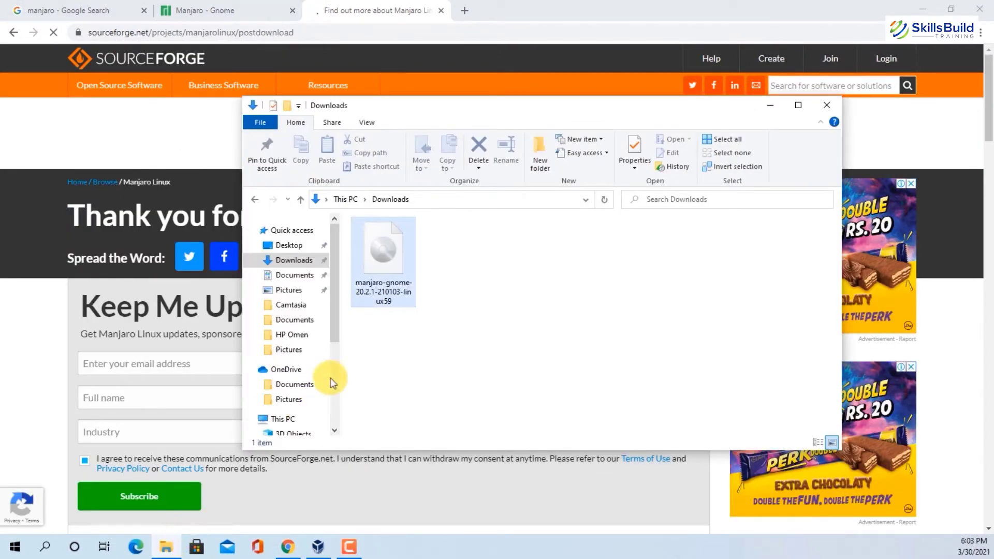
pyautogui.click(405, 300)
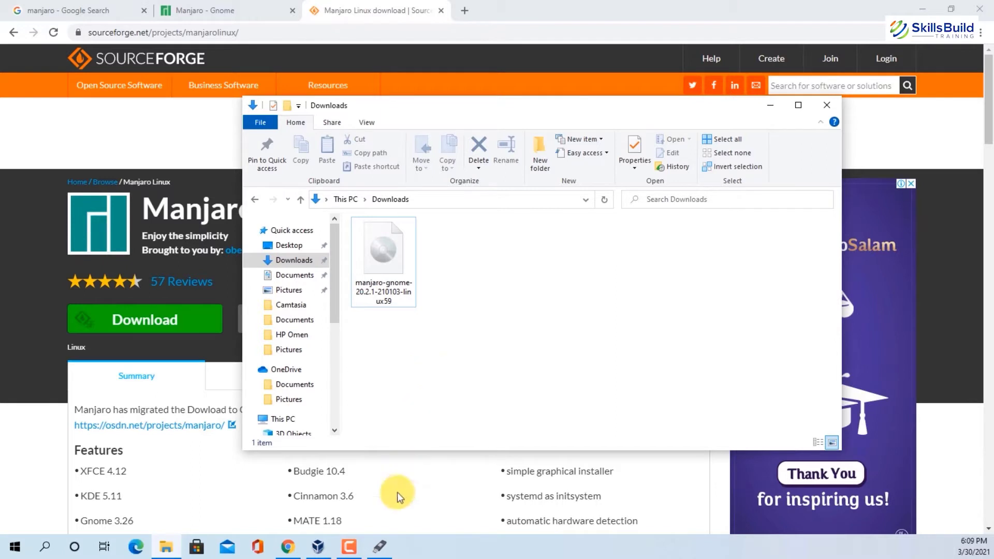
# Step: Switch to Rufus and choose the 16 GB drive W10X64_OFF19_ENU_JAN2020 (E:) as the target device
pyautogui.click(380, 546)
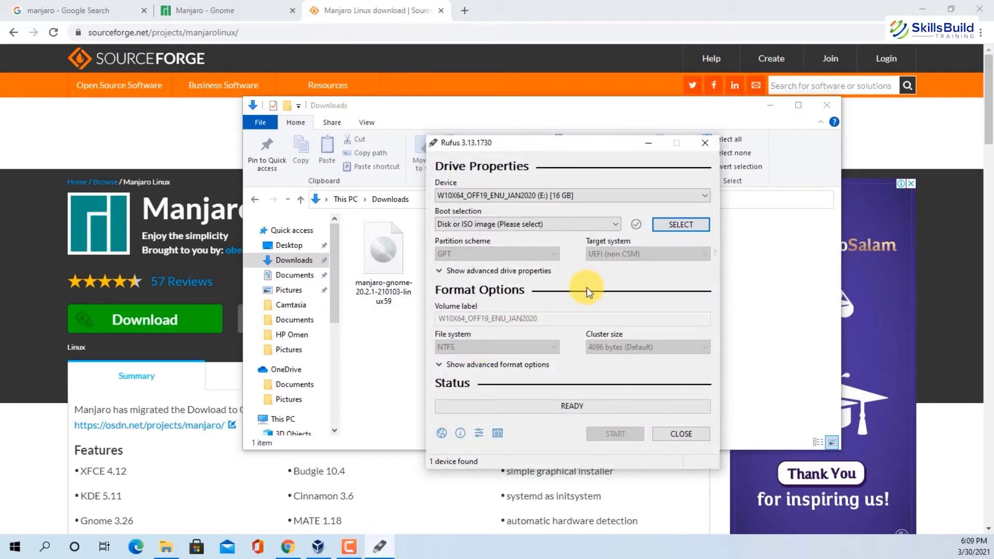
pyautogui.click(684, 194)
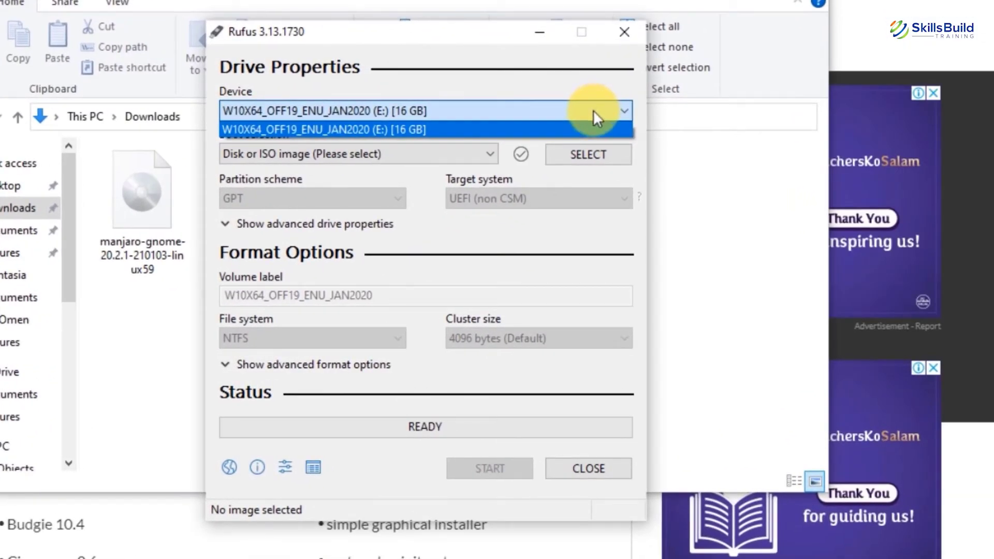
pyautogui.click(593, 110)
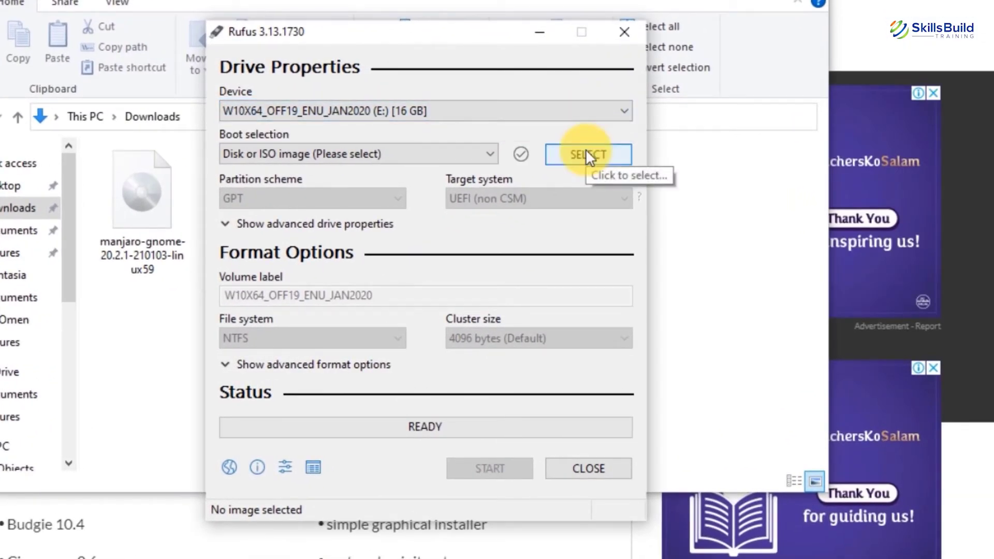
pyautogui.click(601, 110)
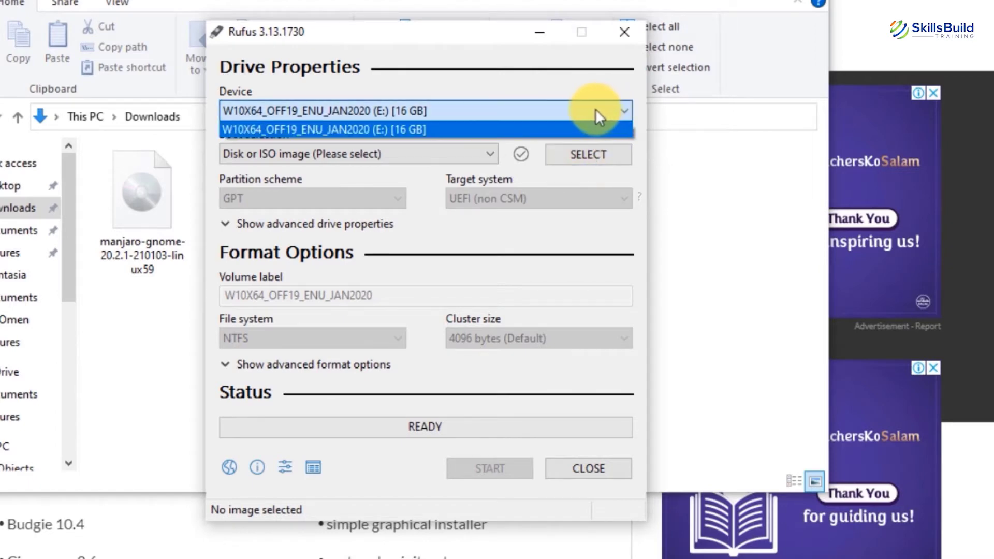
pyautogui.click(587, 112)
# Step: Load manjaro-gnome-20.2.1-210103-linux59 from the Downloads folder as the boot image
pyautogui.click(587, 154)
pyautogui.click(587, 154)
pyautogui.click(409, 235)
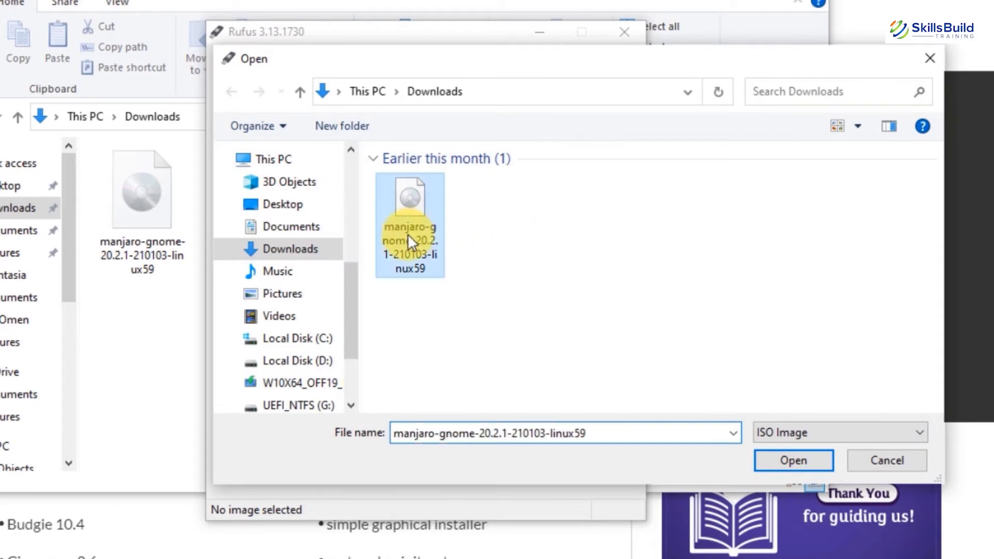
pyautogui.click(786, 457)
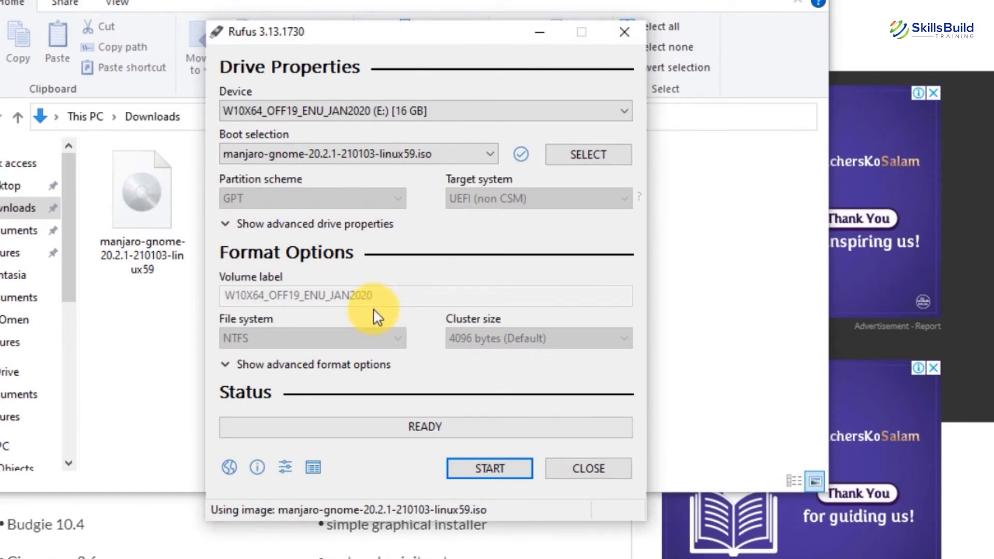
# Step: Write the ISO to the USB drive, accepting that its data is destroyed, and close Rufus
pyautogui.click(491, 469)
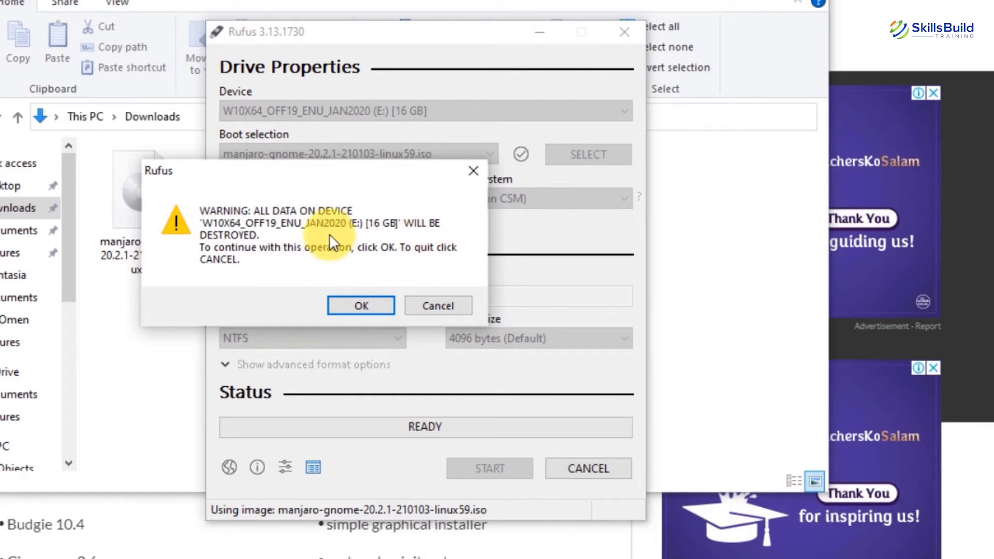
pyautogui.click(358, 303)
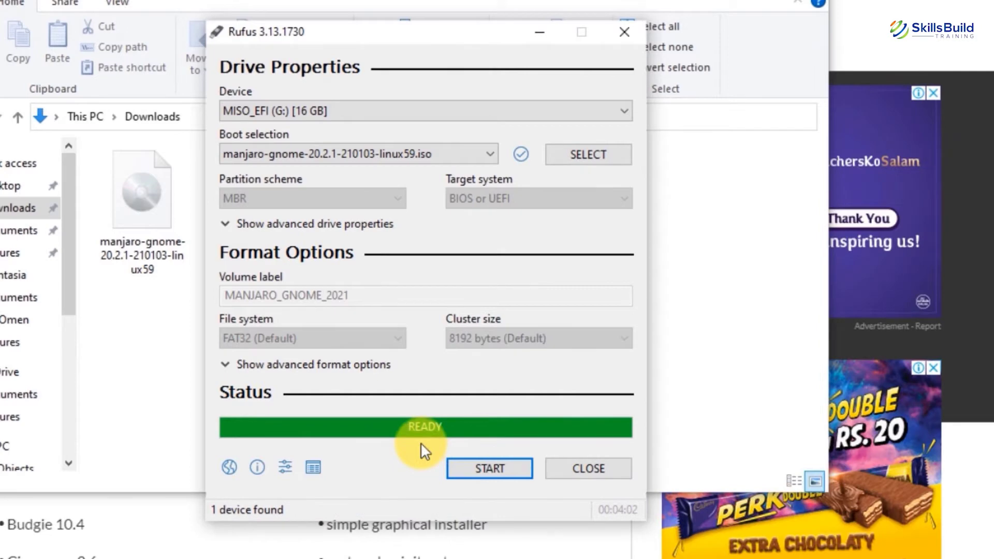
pyautogui.click(595, 468)
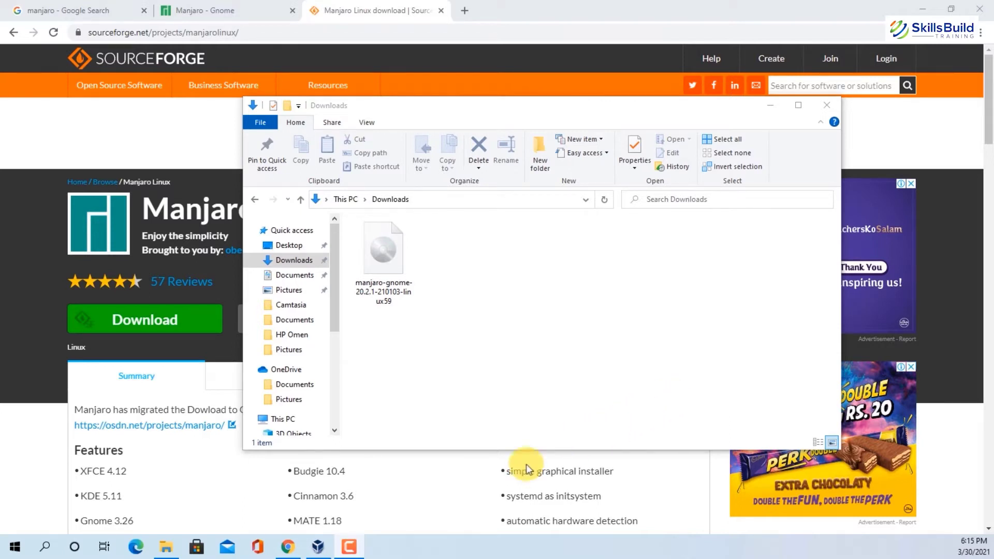
# Step: Switch to VirtualBox Manager and start a new virtual machine named "Manjaro Operating system" with type Linux and version Arch Linux (64-bit)
pyautogui.click(318, 548)
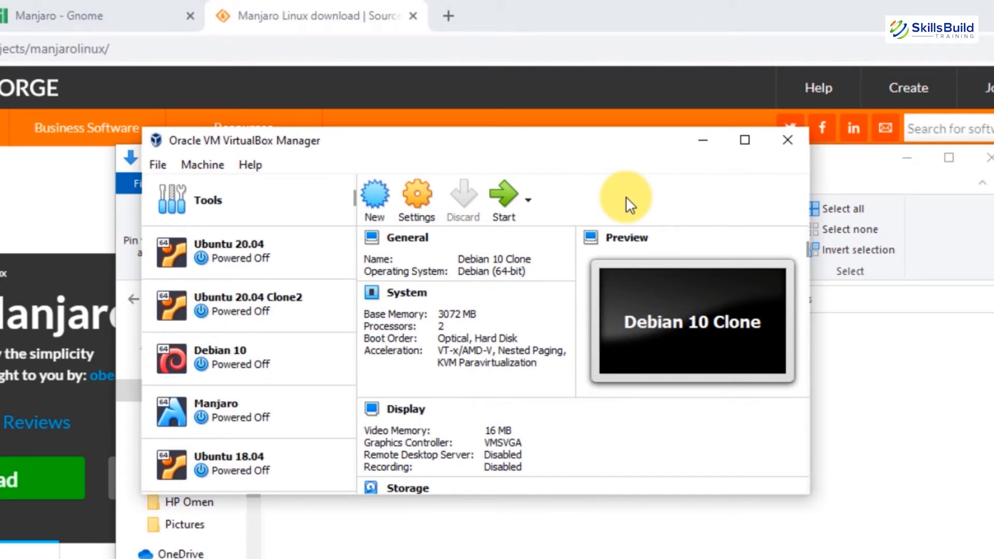
pyautogui.click(376, 207)
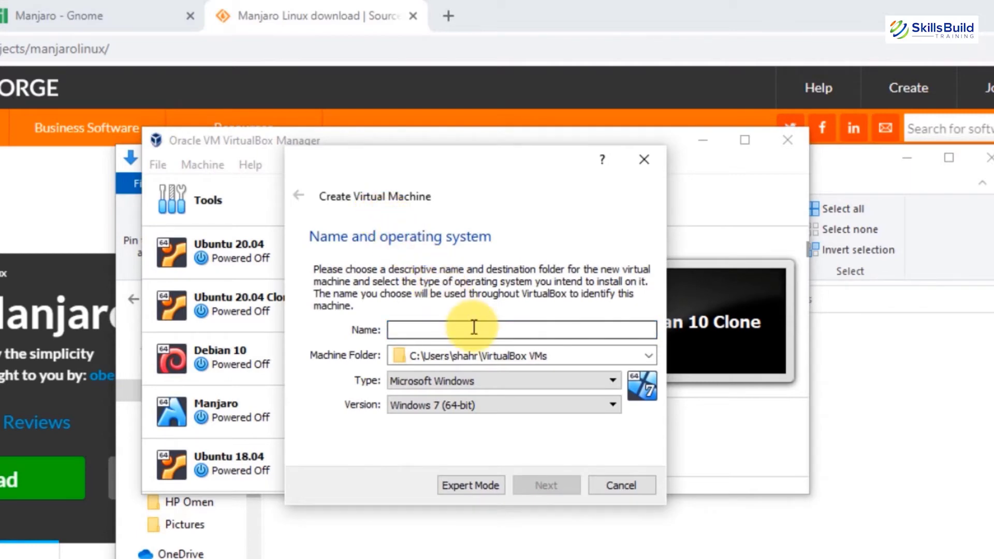
pyautogui.write('Manjaro Operating system')
pyautogui.click(446, 406)
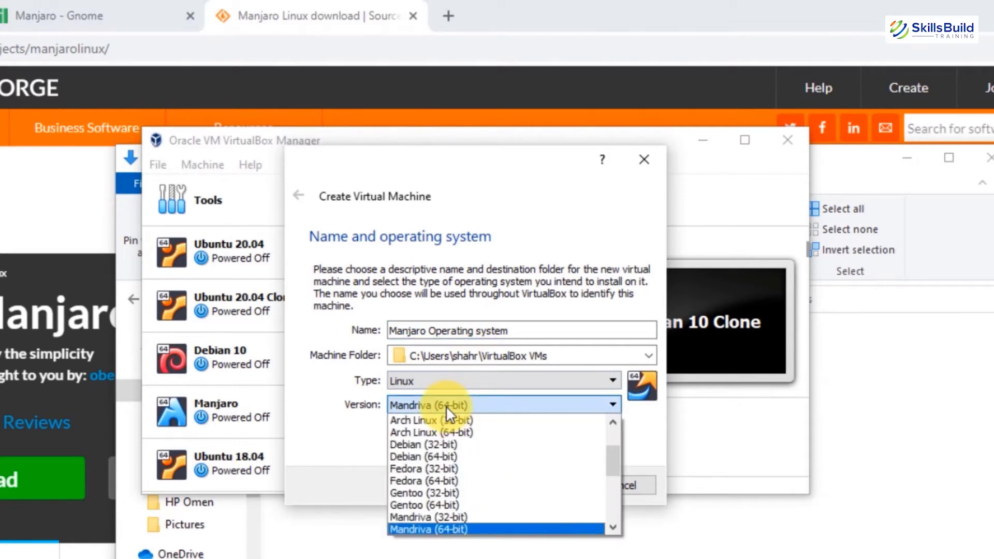
pyautogui.click(473, 433)
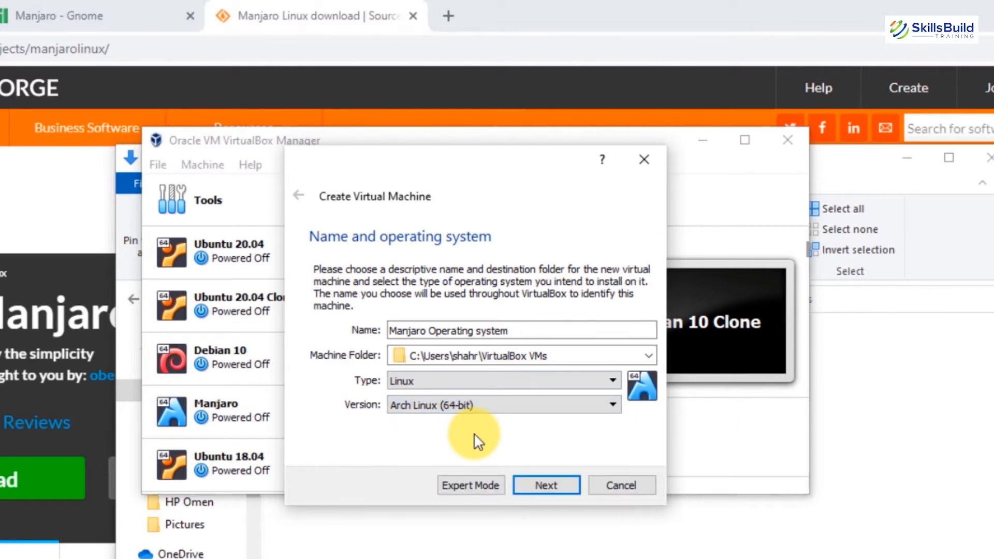
pyautogui.click(555, 483)
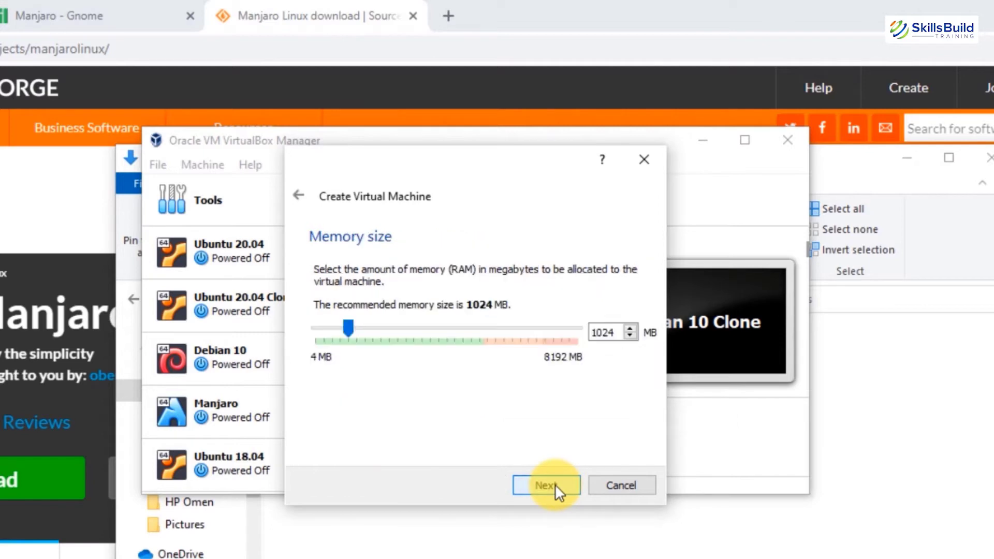
# Step: Allocate 3072 MB of memory to the virtual machine and choose to create a virtual hard disk now
pyautogui.moveTo(466, 330); pyautogui.dragTo(392, 330)
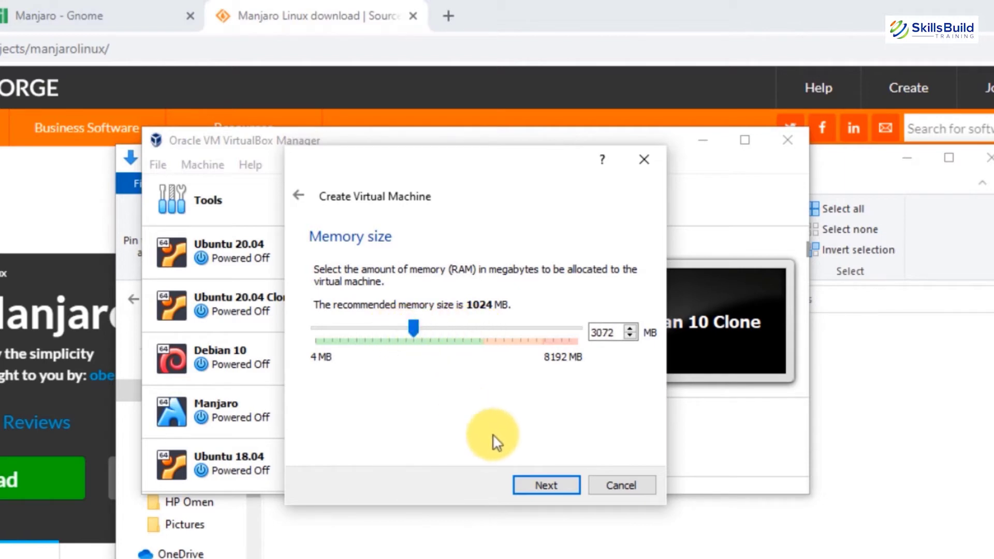
pyautogui.click(540, 483)
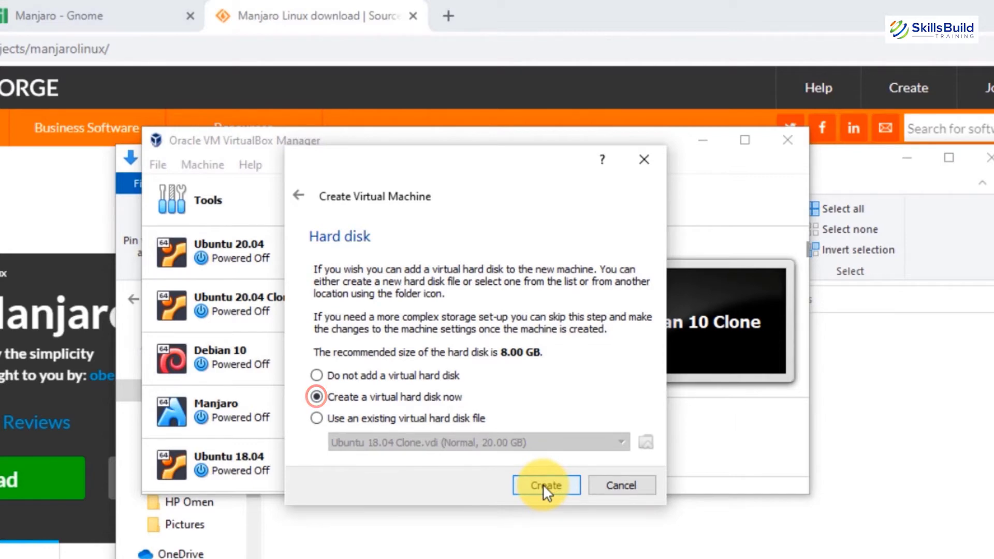
pyautogui.click(542, 484)
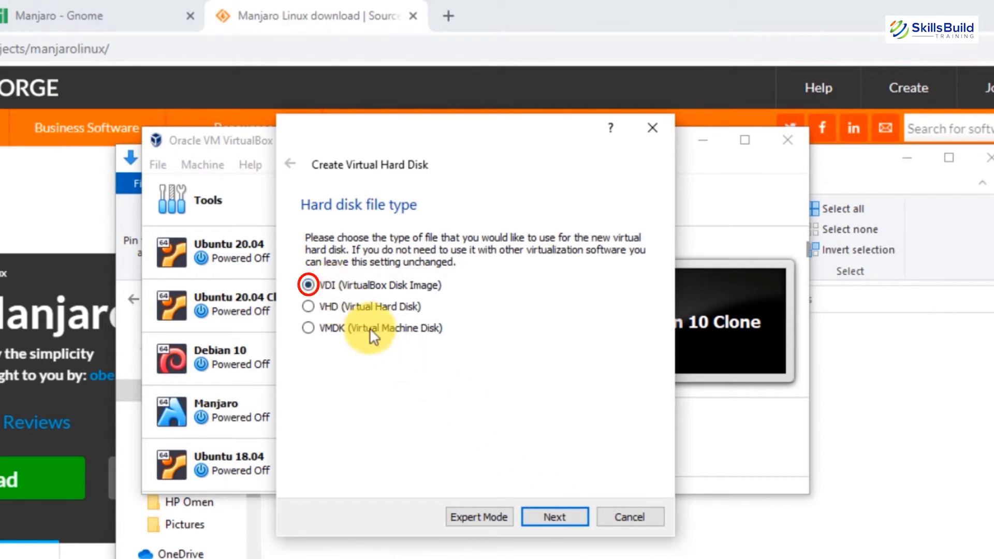
# Step: Create a dynamically allocated VDI virtual hard disk with a size of 20 GB
pyautogui.click(543, 510)
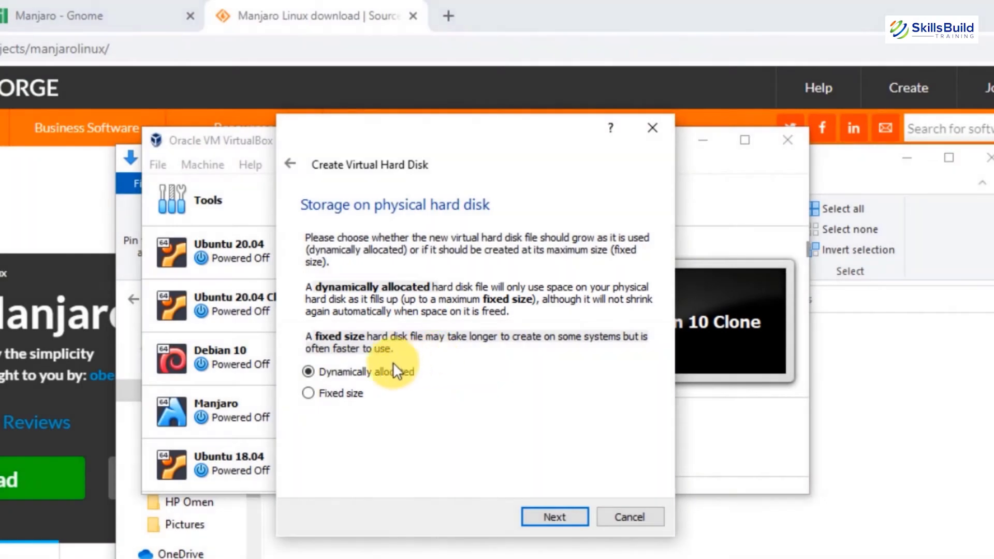
pyautogui.click(353, 372)
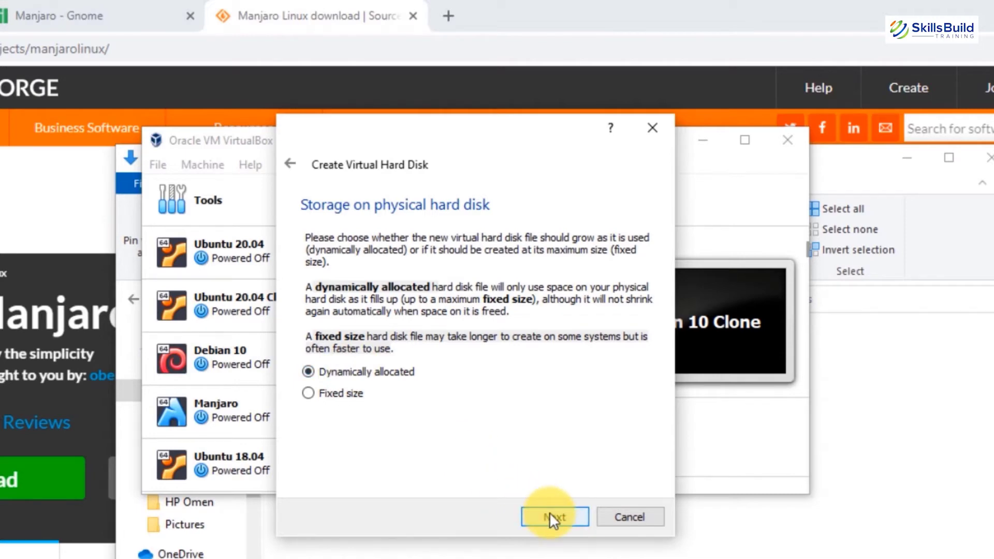
pyautogui.click(570, 514)
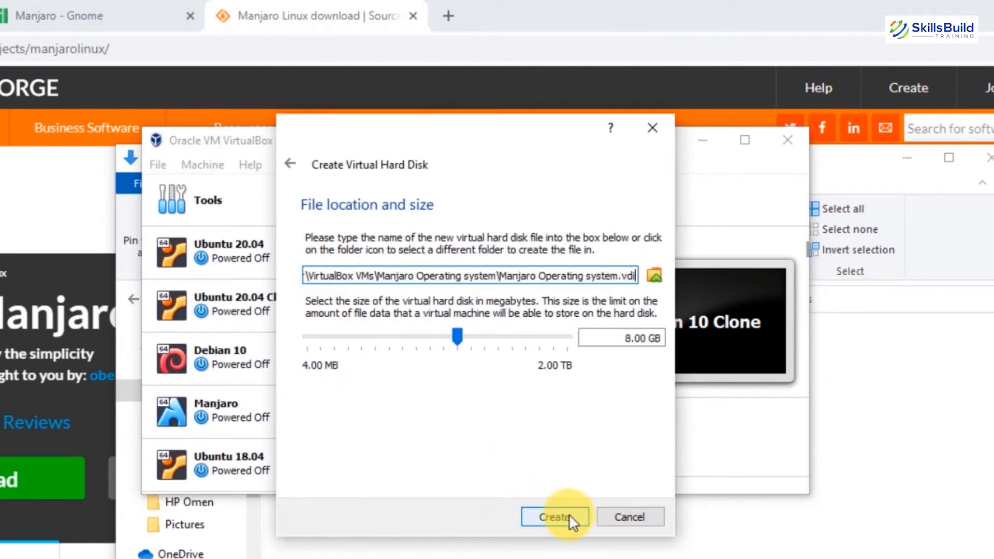
pyautogui.click(514, 337)
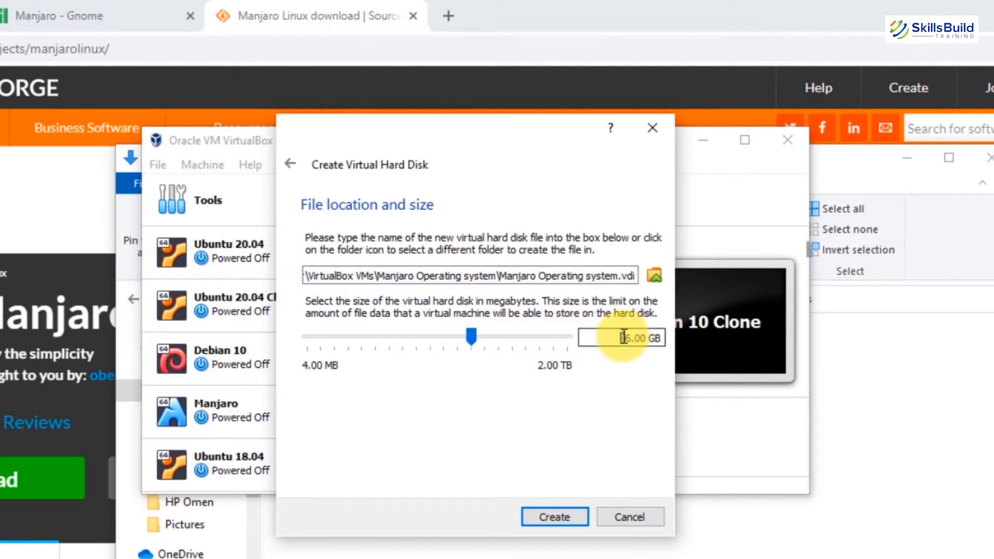
pyautogui.moveTo(633, 337); pyautogui.dragTo(623, 339)
pyautogui.write('20')
pyautogui.click(572, 513)
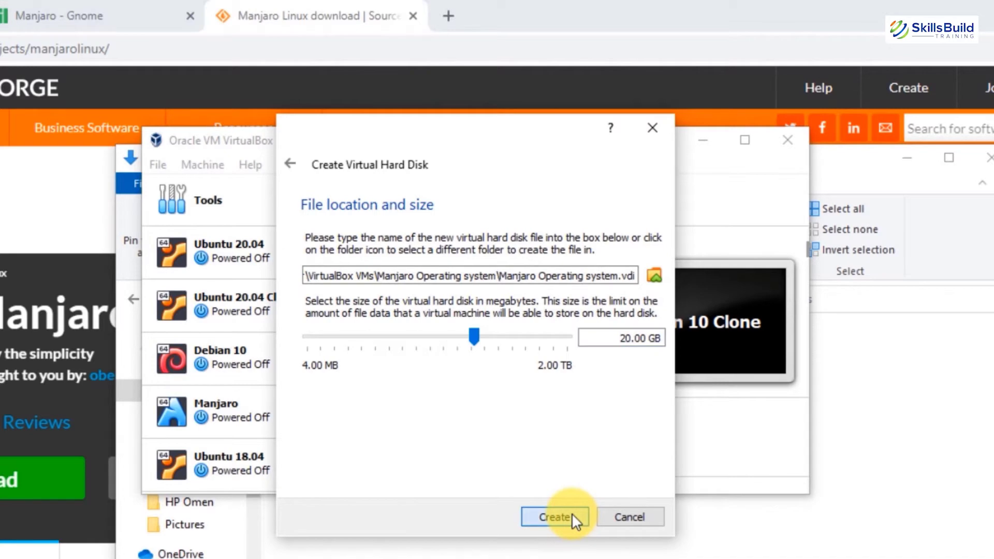
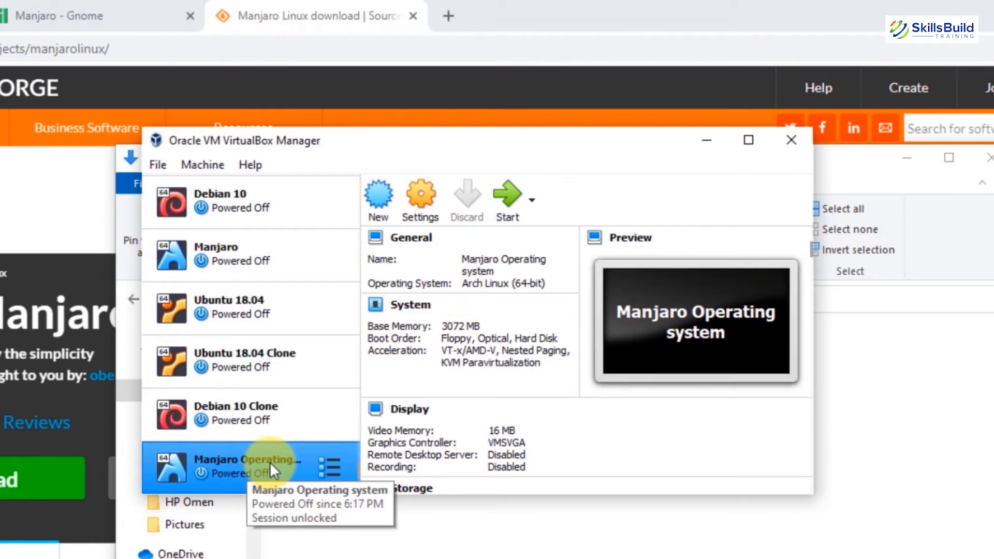
# Step: In the new machine's system settings, disable Floppy in the boot order and move it below Hard Disk
pyautogui.click(425, 211)
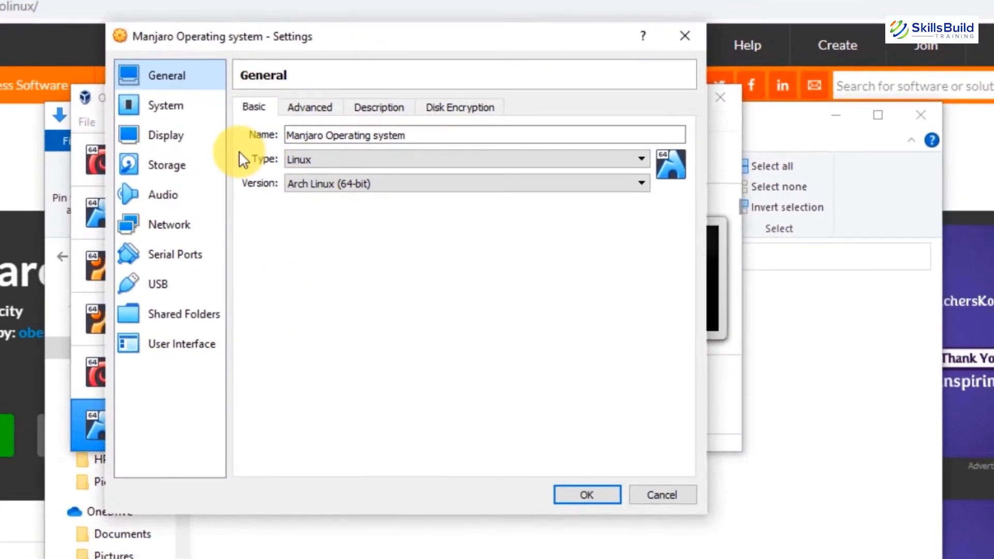
pyautogui.click(185, 108)
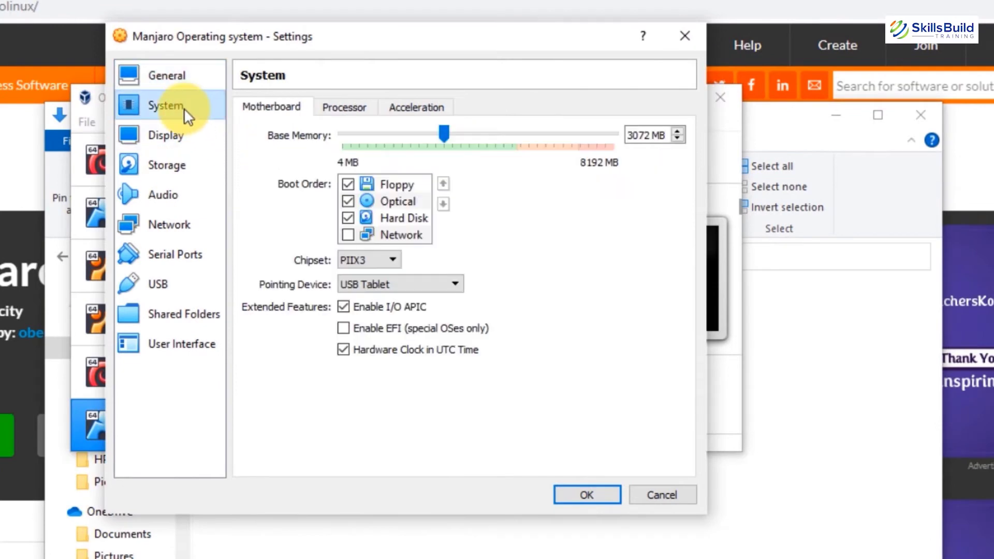
pyautogui.click(348, 185)
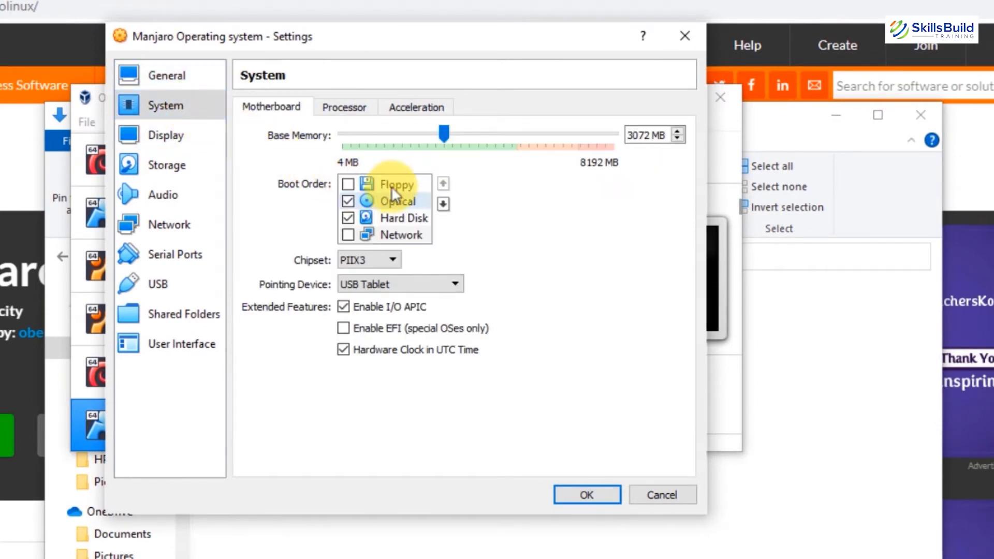
pyautogui.click(436, 201)
pyautogui.click(436, 202)
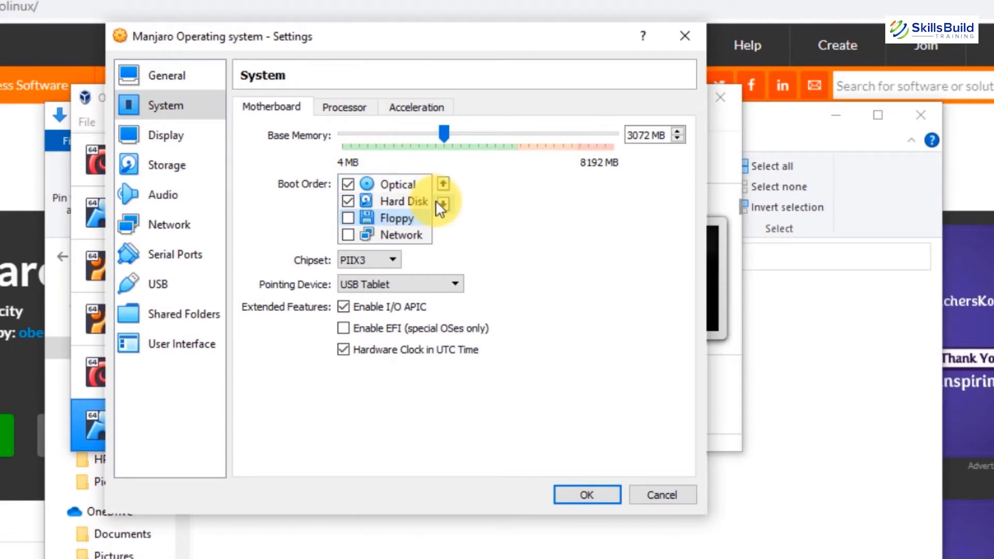
# Step: Assign 2 processors to the virtual machine and attach manjaro-gnome-20.2.1-210103-linux59 from Downloads to its empty IDE optical drive
pyautogui.click(350, 107)
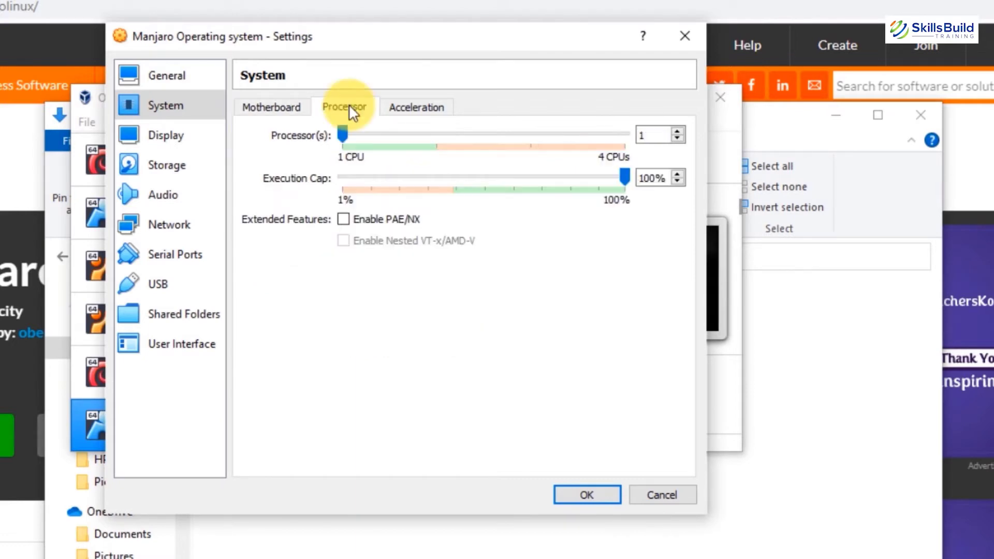
pyautogui.click(439, 133)
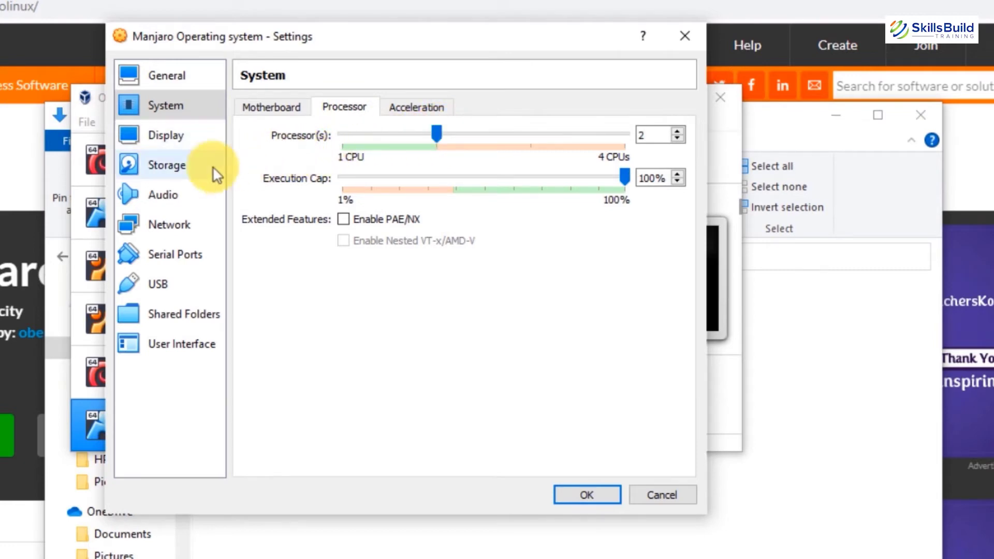
pyautogui.click(174, 173)
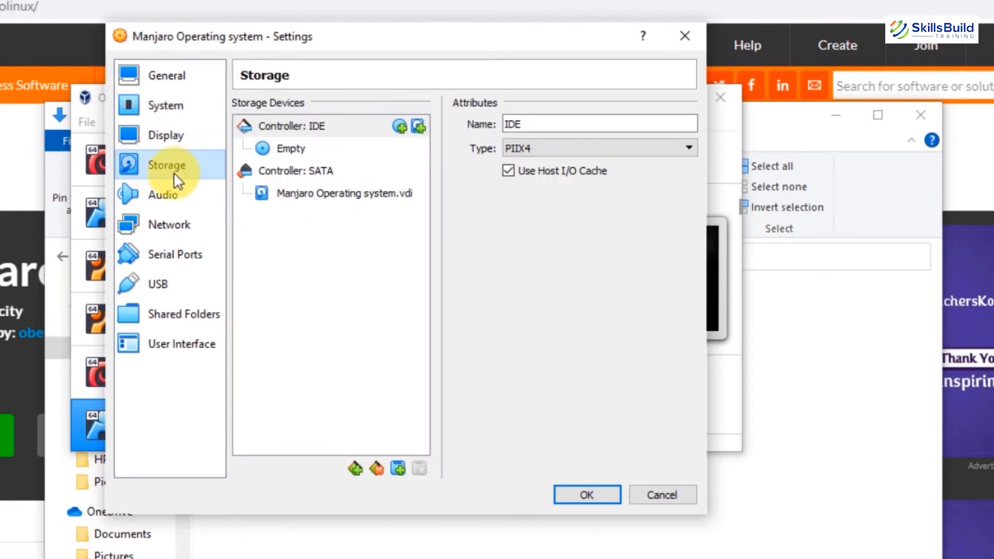
pyautogui.click(294, 147)
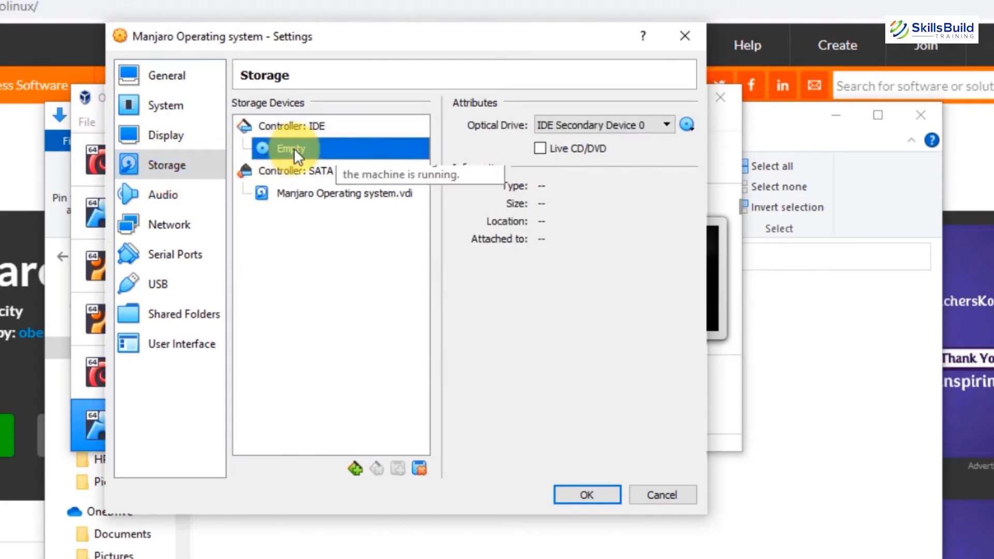
pyautogui.click(685, 124)
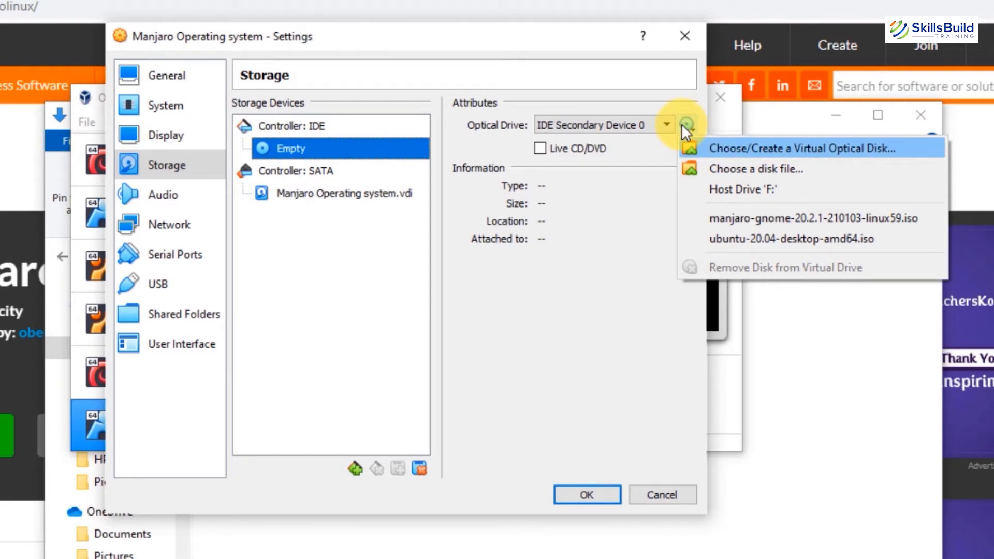
pyautogui.click(810, 168)
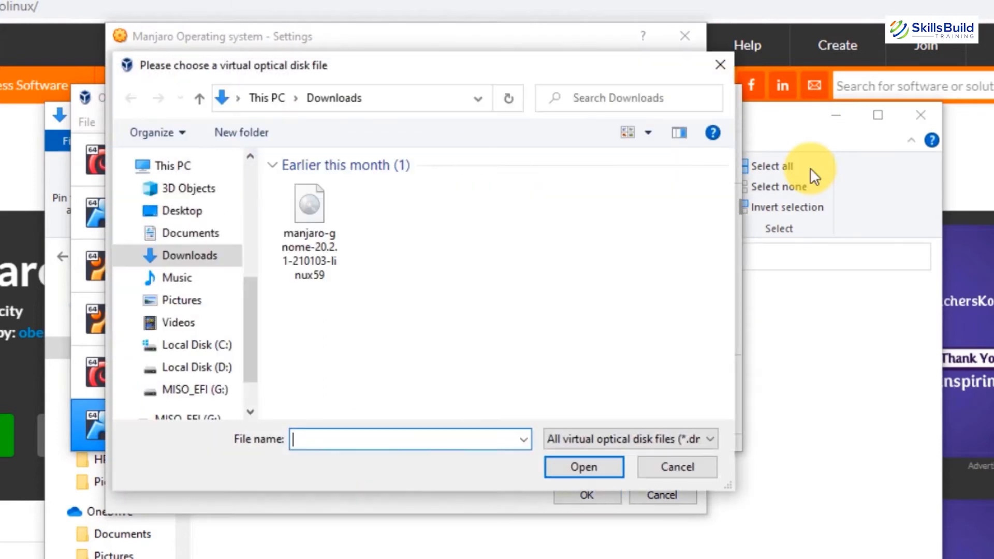
pyautogui.click(315, 238)
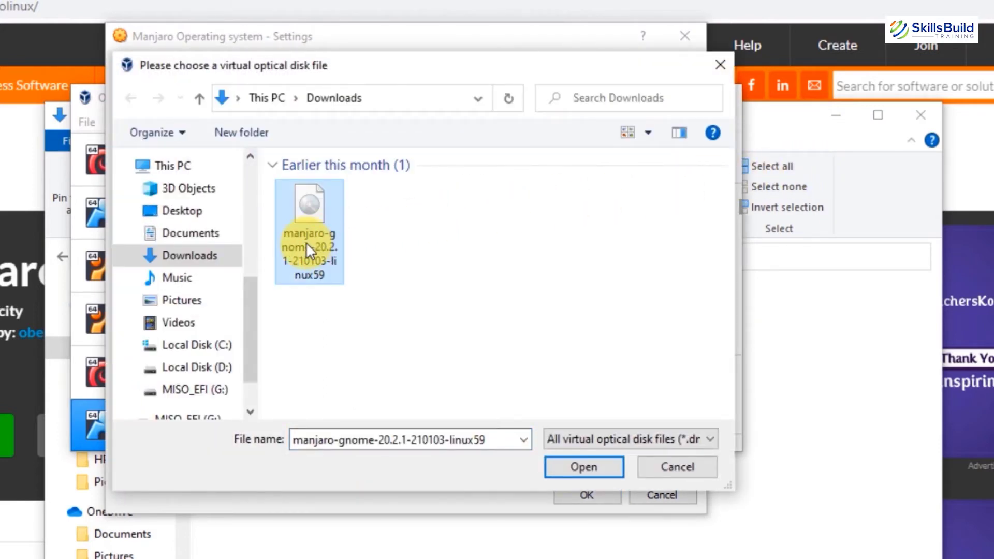
pyautogui.doubleClick(311, 244)
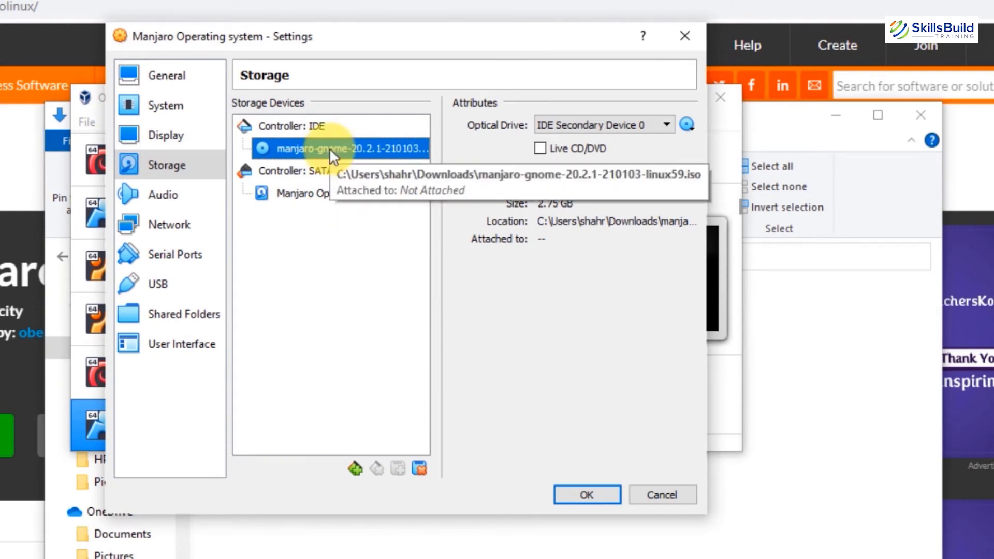
# Step: Attach network Adapter 1 to Bridged Adapter and save the virtual machine's settings
pyautogui.click(168, 228)
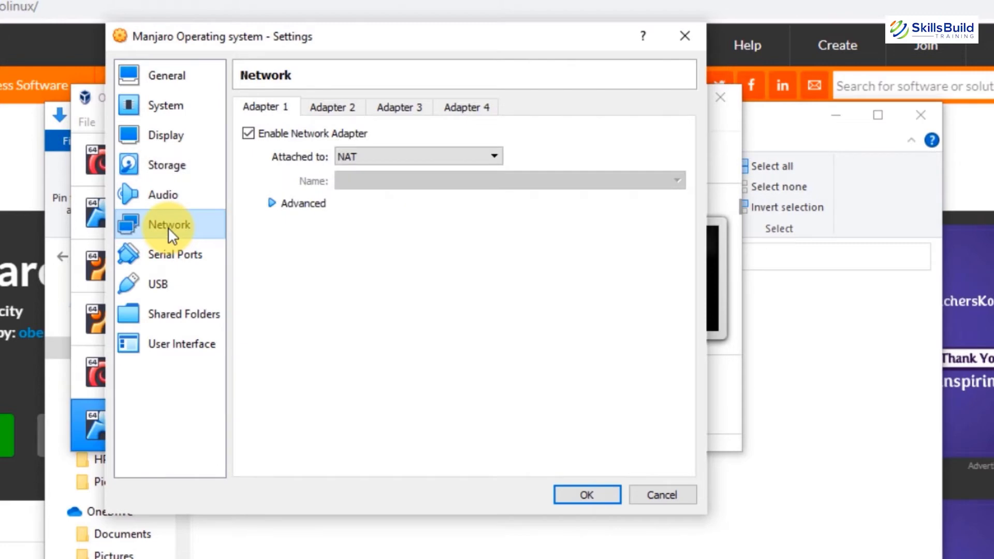
pyautogui.click(432, 157)
pyautogui.press('Down')
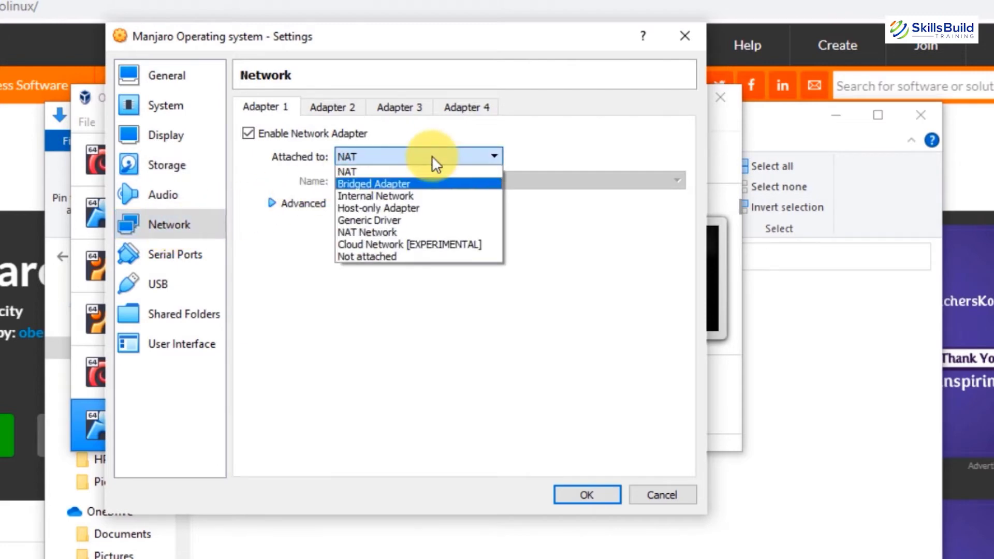
pyautogui.click(418, 183)
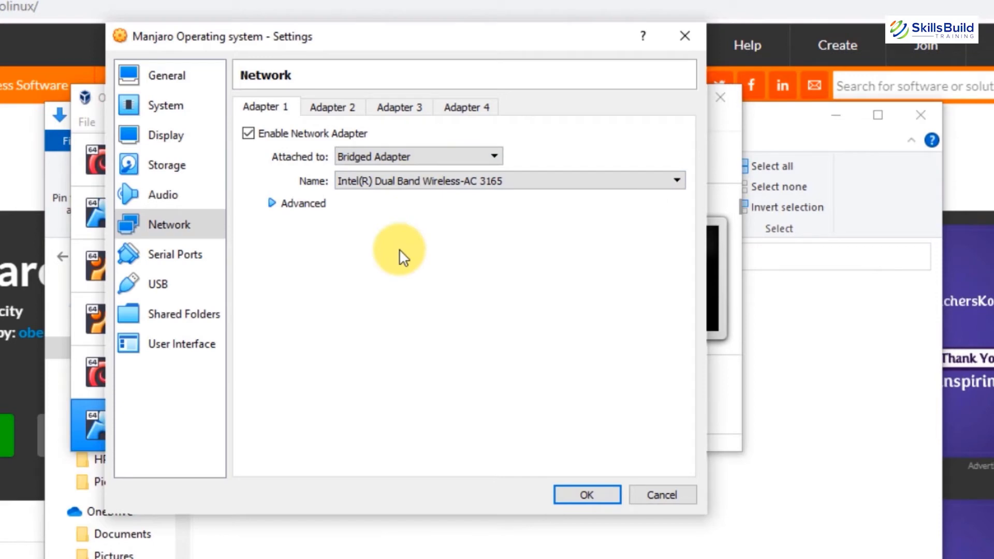
pyautogui.click(602, 496)
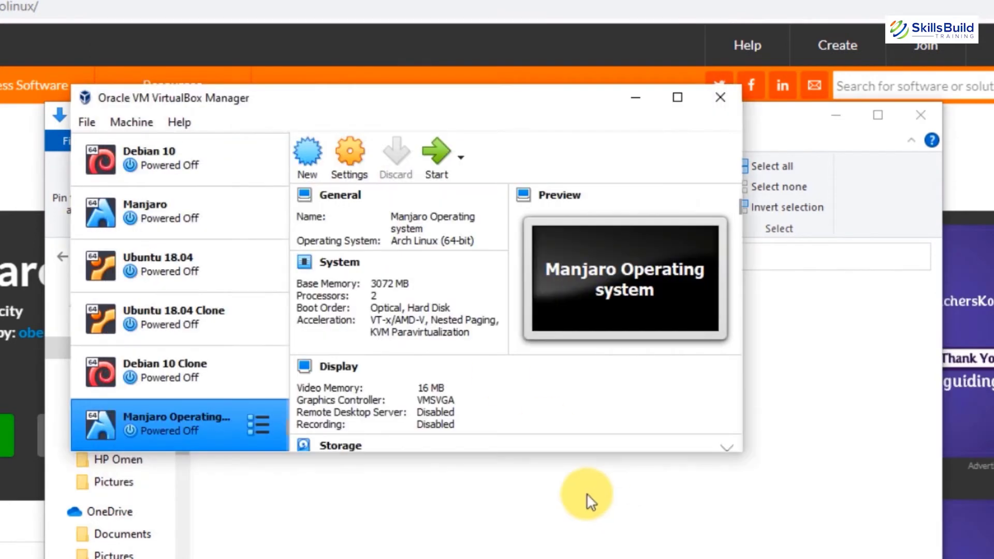
# Step: Start the Manjaro Operating system virtual machine with manjaro-gnome-20.2.1-210103-linux59.iso as the start-up disk
pyautogui.doubleClick(163, 428)
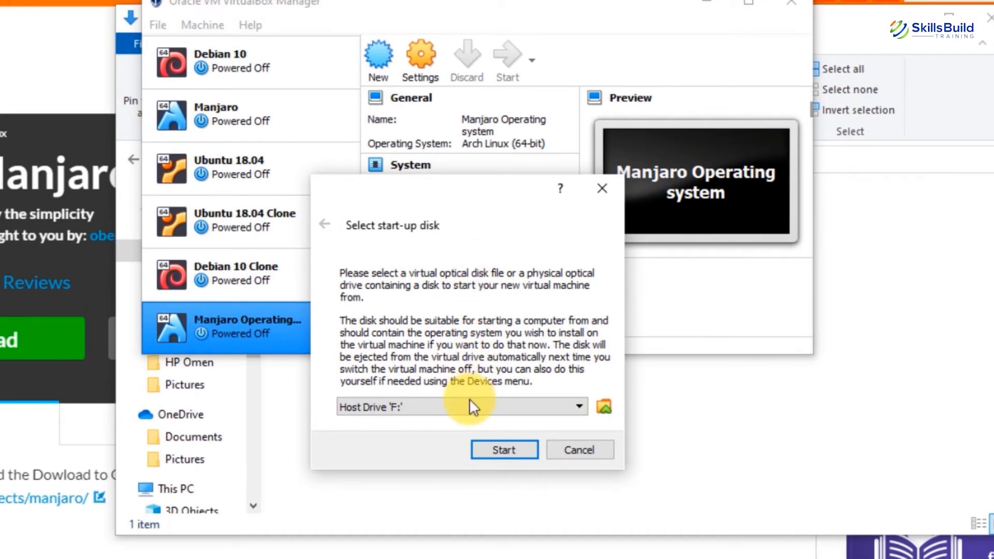
pyautogui.click(470, 407)
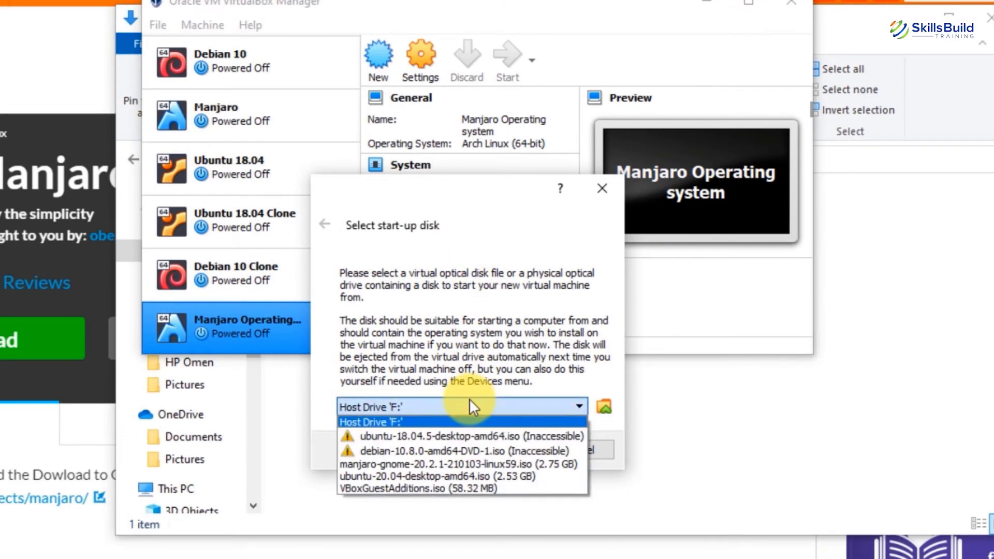
pyautogui.click(458, 464)
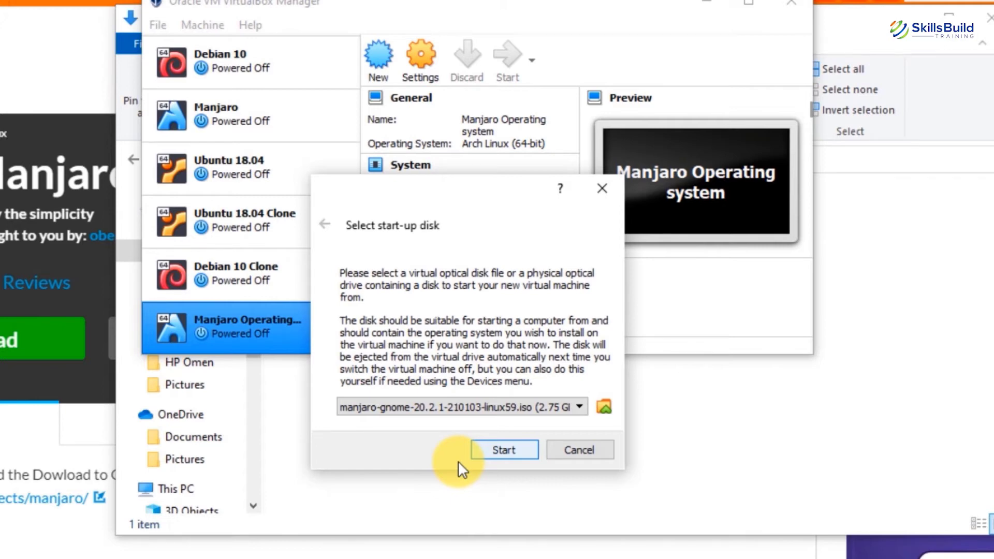
pyautogui.click(517, 450)
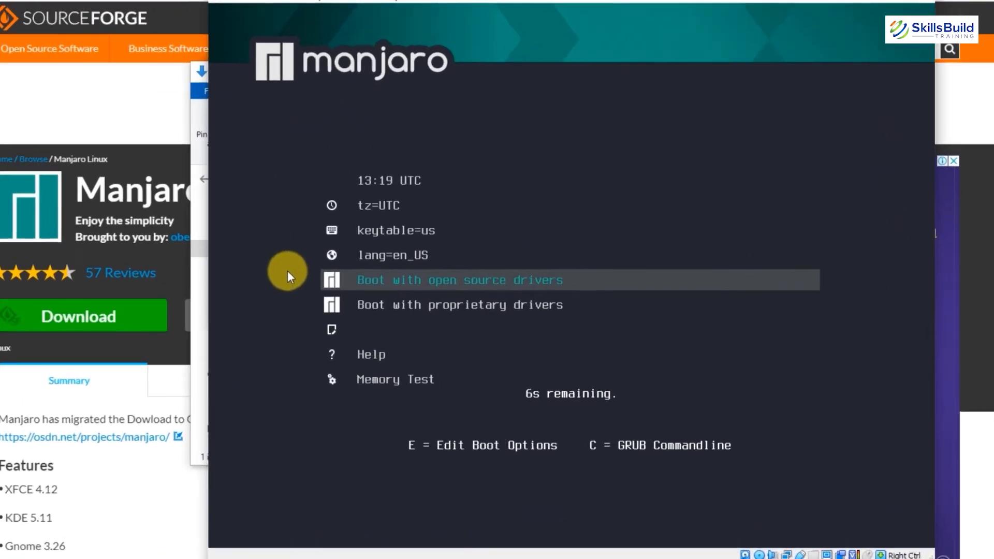
# Step: Boot the Manjaro live system with open source drivers
pyautogui.press('Up')
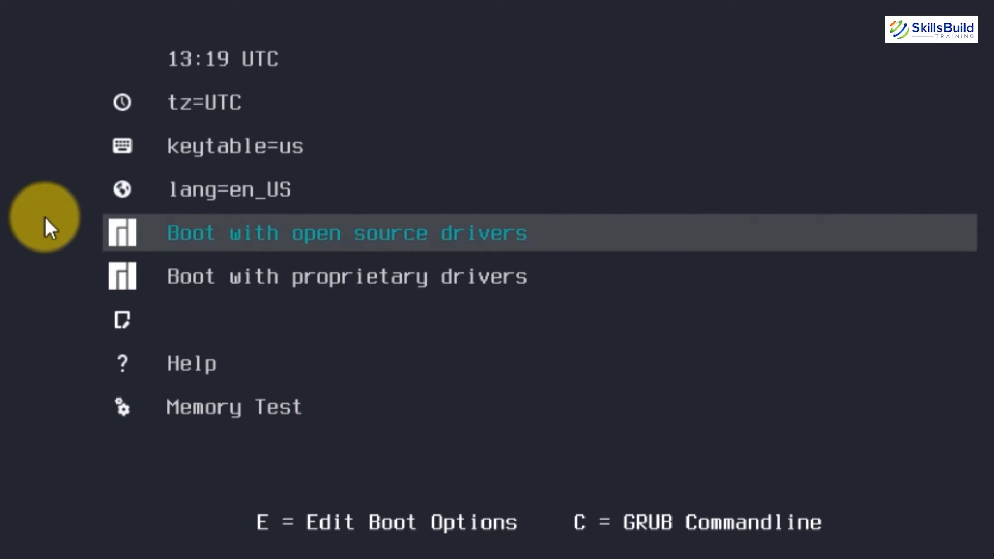
pyautogui.press('Down')
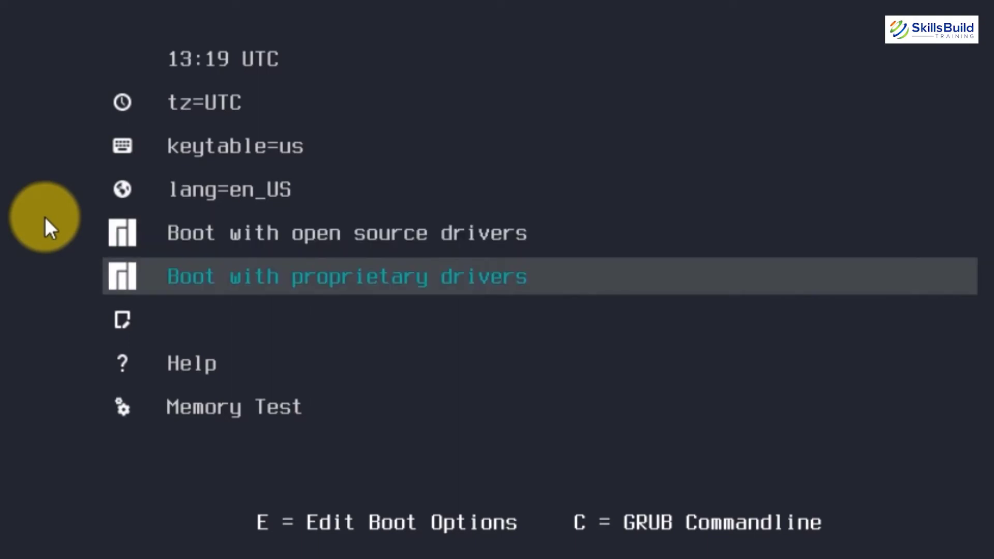
pyautogui.press('Up')
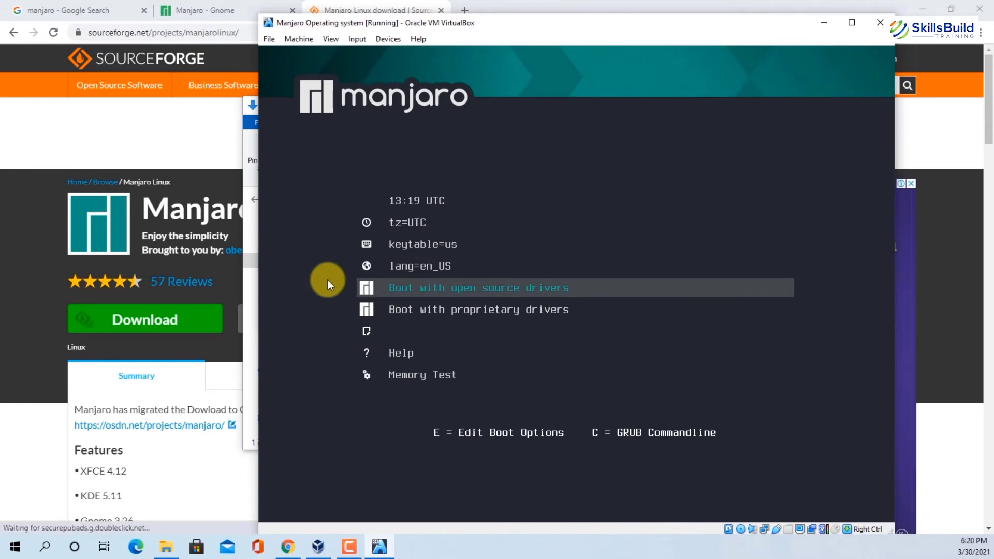
pyautogui.press('Return')
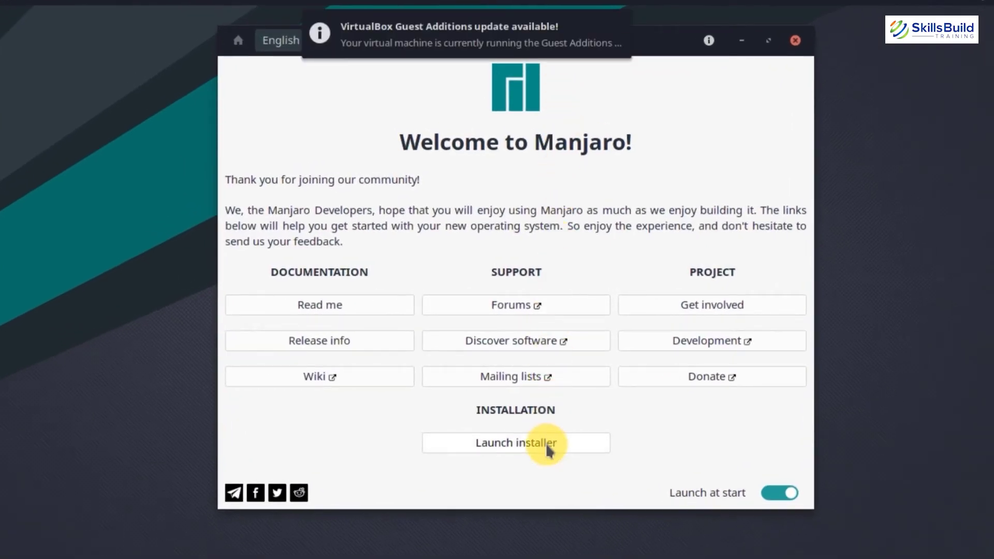
# Step: Dismiss the Guest Additions notification, then launch the Manjaro installer and proceed with American English as its language
pyautogui.click(616, 32)
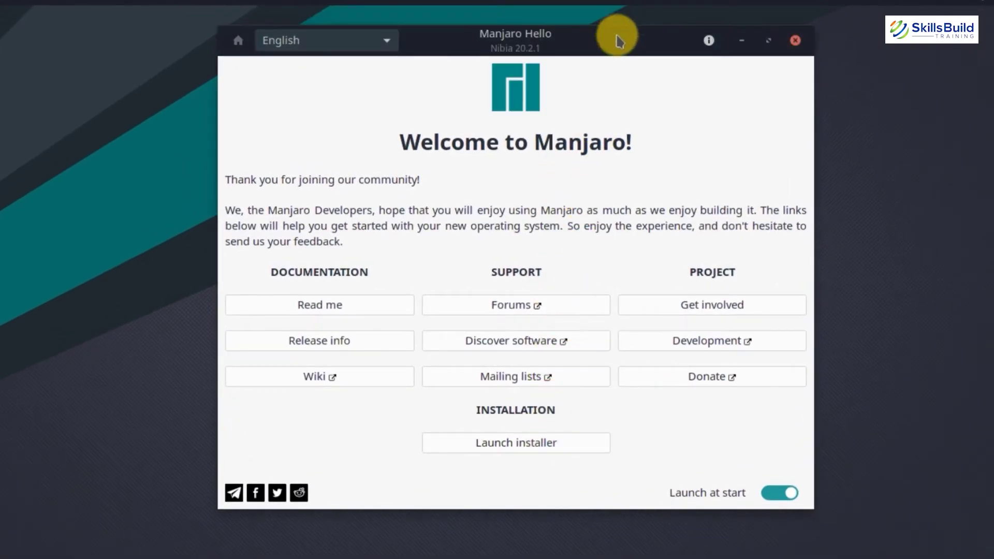
pyautogui.click(549, 444)
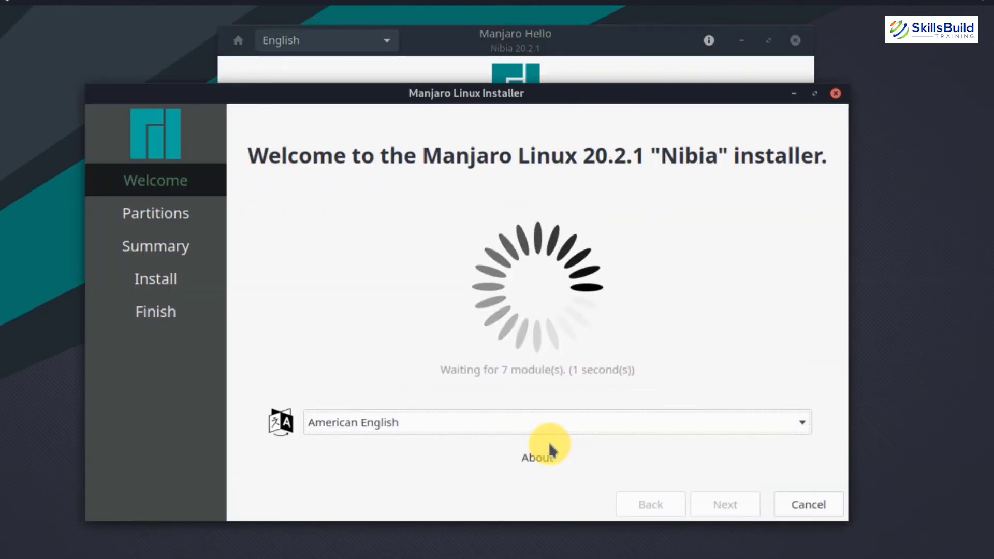
pyautogui.click(682, 420)
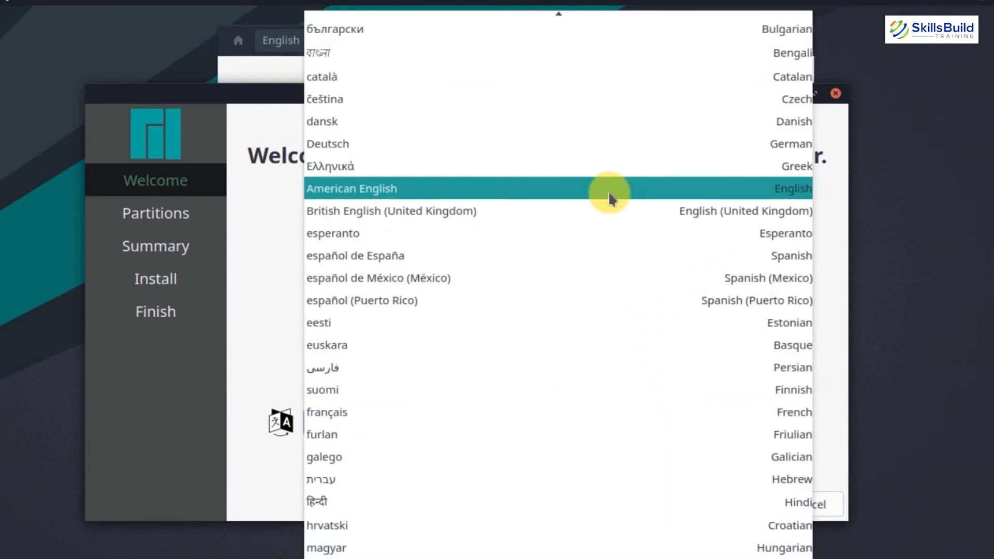
pyautogui.click(611, 199)
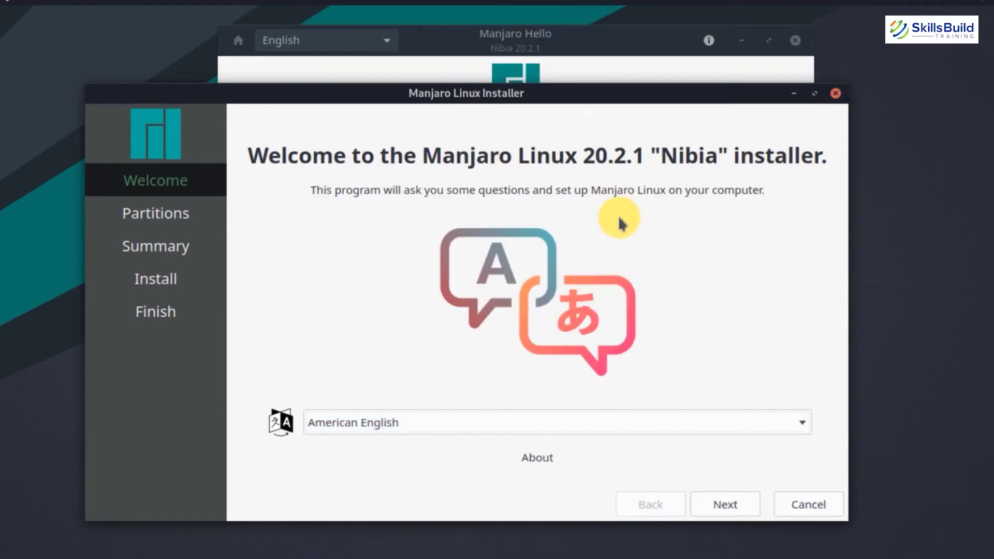
pyautogui.click(732, 501)
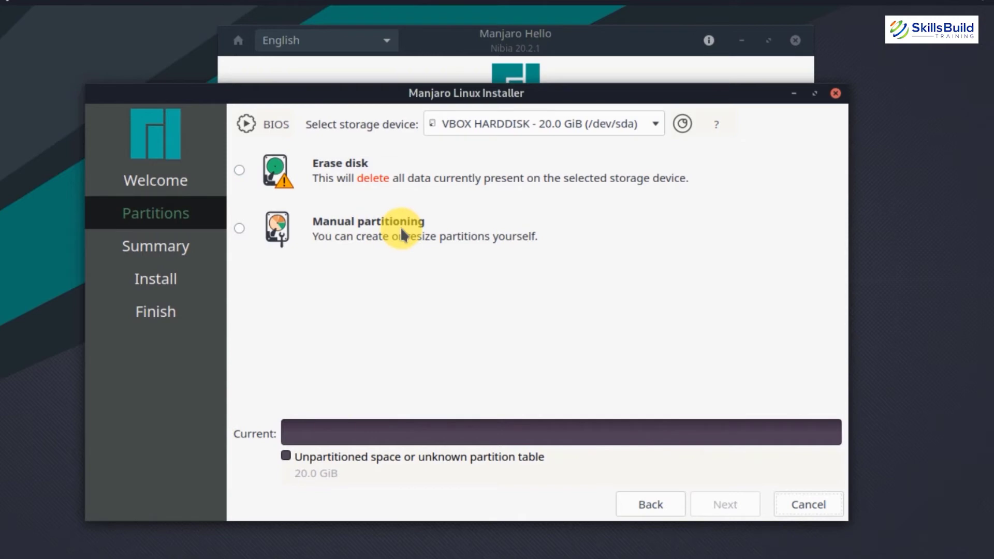
# Step: Install Manjaro by erasing the VBOX HARDDISK with No Swap, and finish the installer with a restart of the system
pyautogui.click(337, 175)
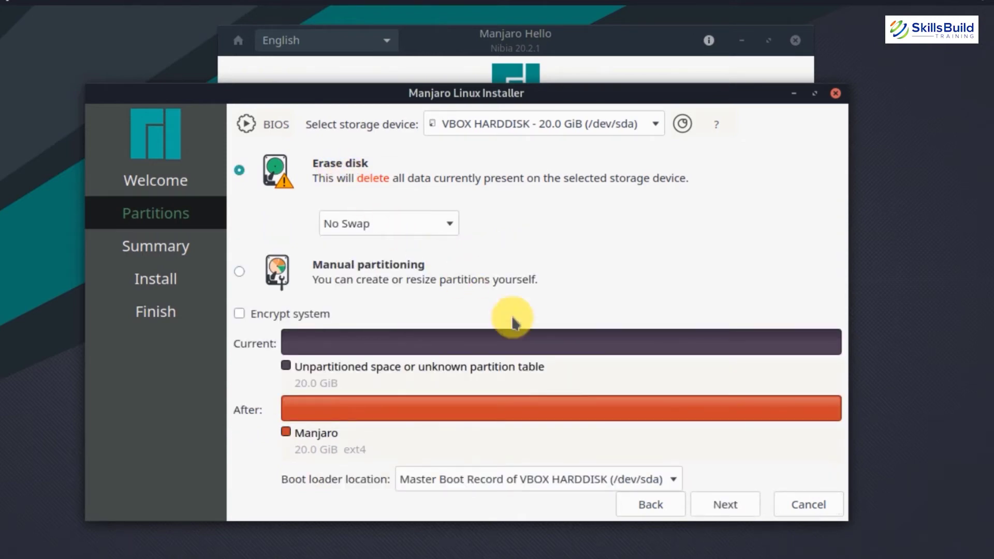
pyautogui.click(741, 513)
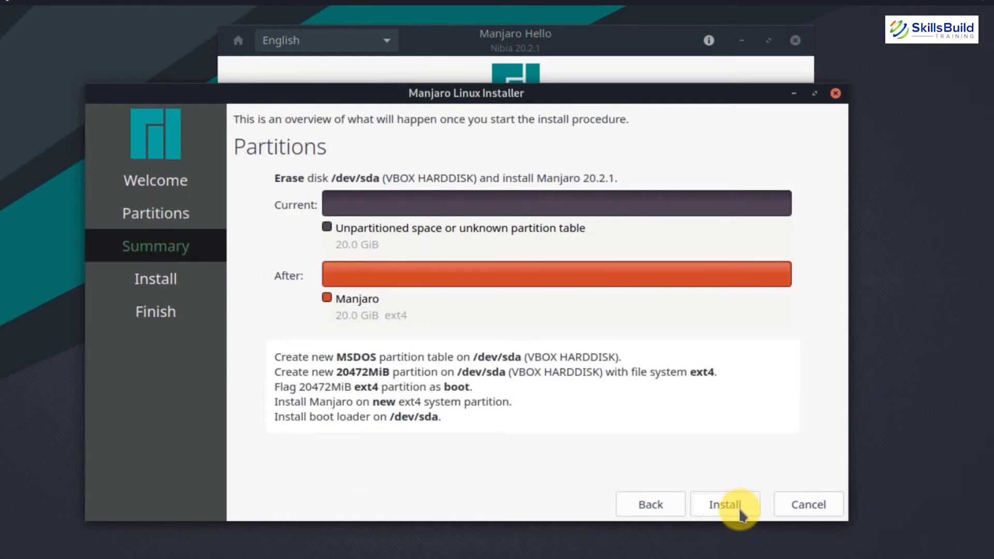
pyautogui.click(726, 505)
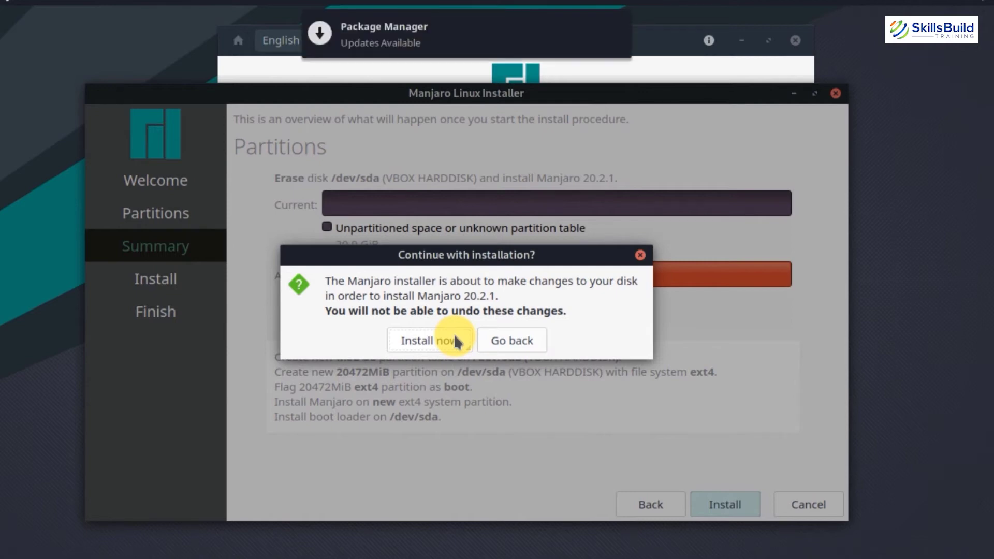
pyautogui.click(437, 347)
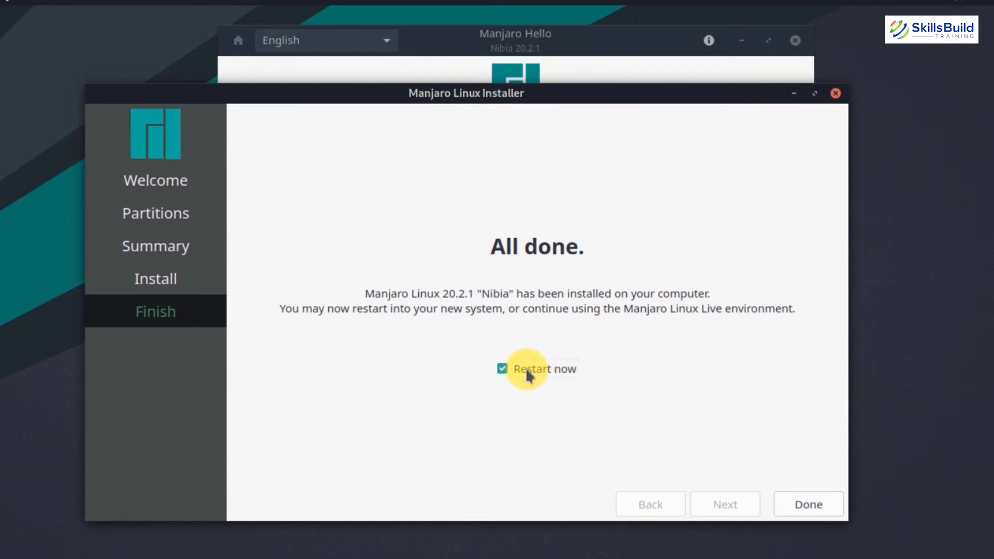
pyautogui.click(831, 513)
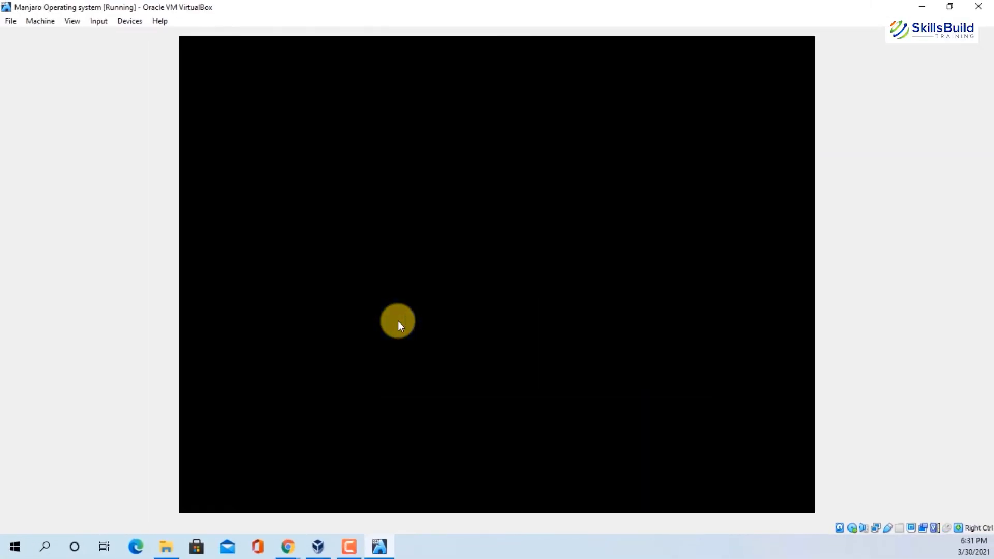
# Step: Eject manjaro-gnome-20.2.1-210103-linux59.iso from the running machine's virtual optical drive, forcing the unmount
pyautogui.press('Escape')
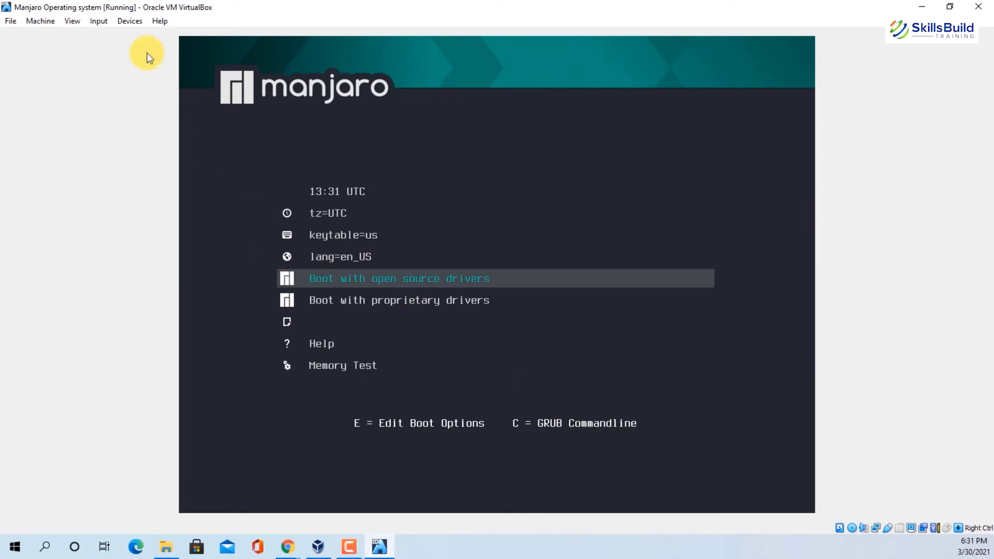
pyautogui.click(127, 21)
pyautogui.click(126, 21)
pyautogui.click(122, 20)
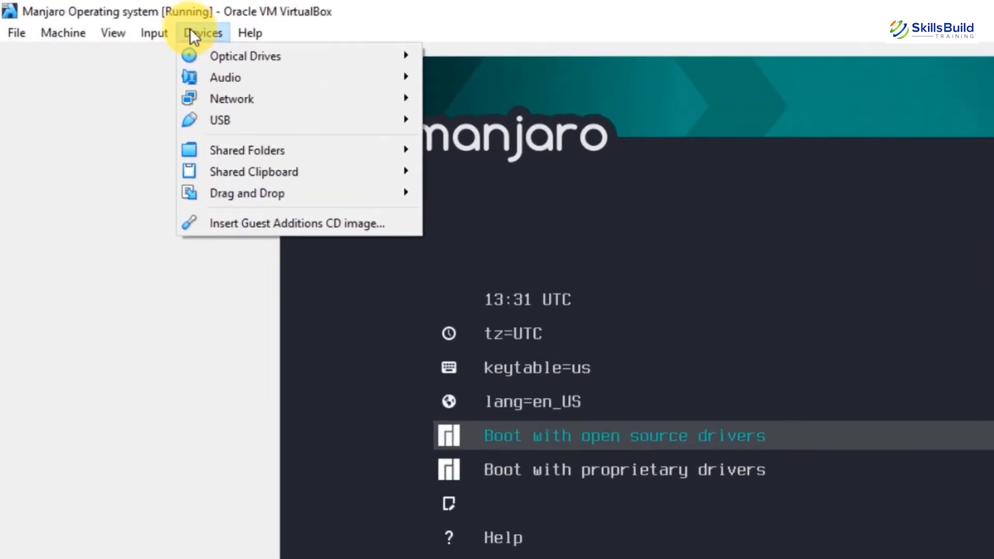
pyautogui.moveTo(245, 56)
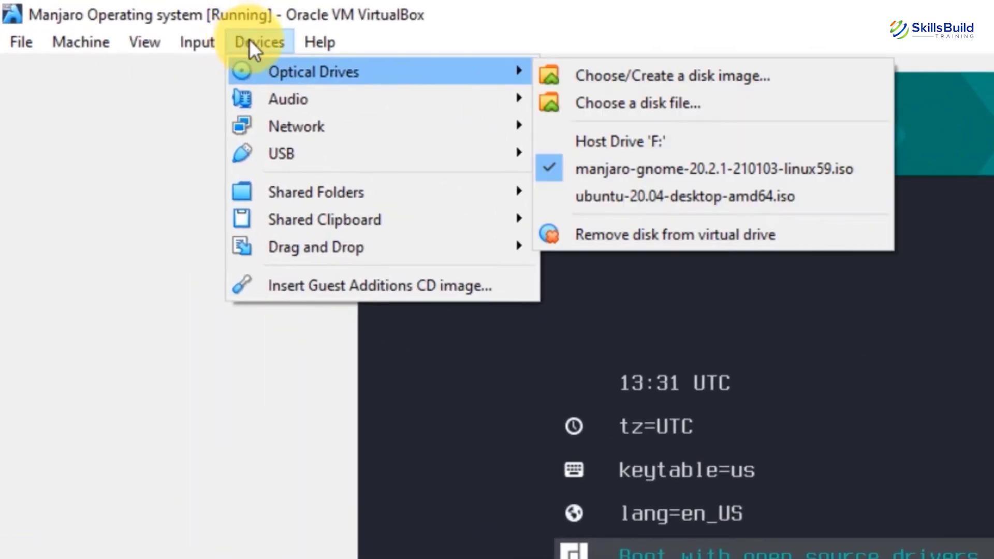
pyautogui.click(554, 163)
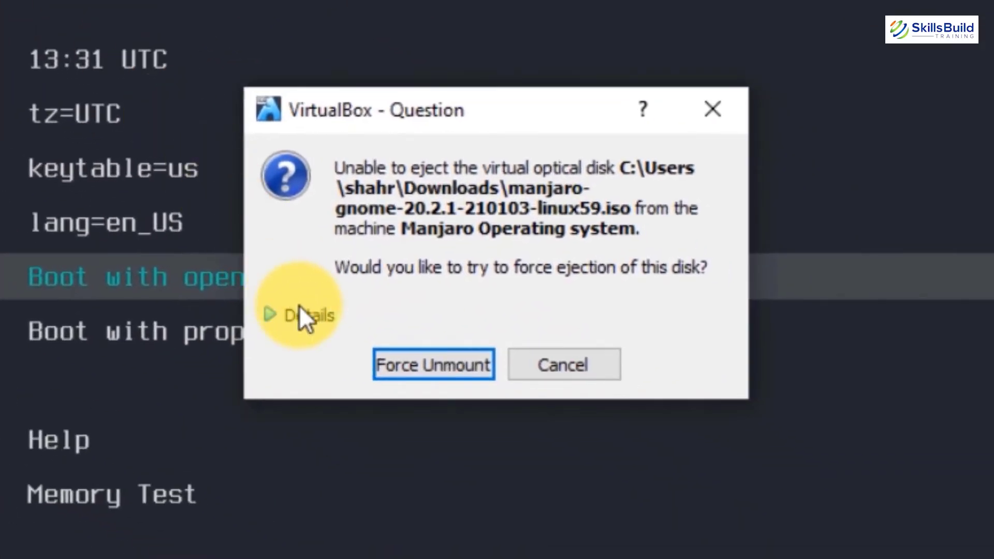
pyautogui.click(432, 365)
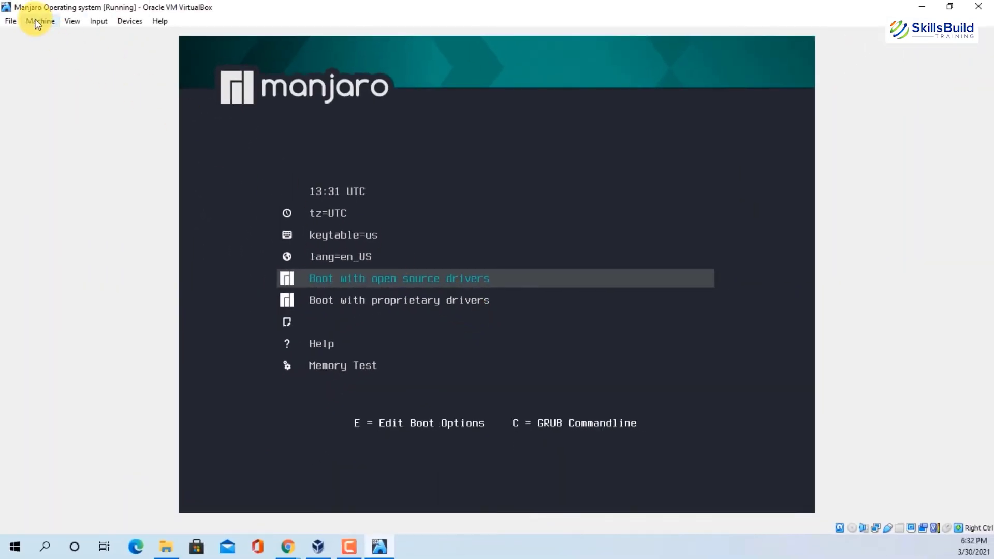
# Step: Reset the running Manjaro Operating system virtual machine and confirm the reset
pyautogui.click(39, 20)
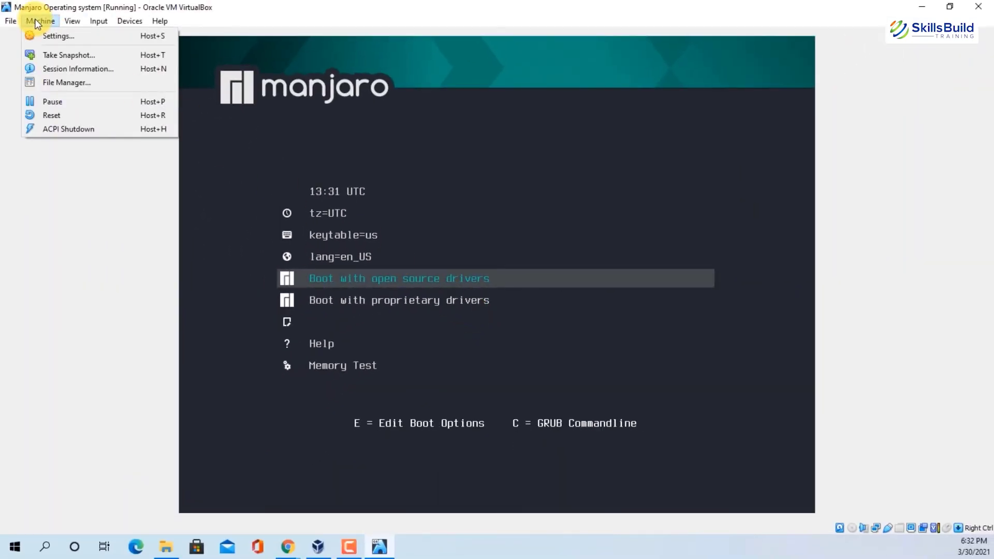
pyautogui.click(150, 96)
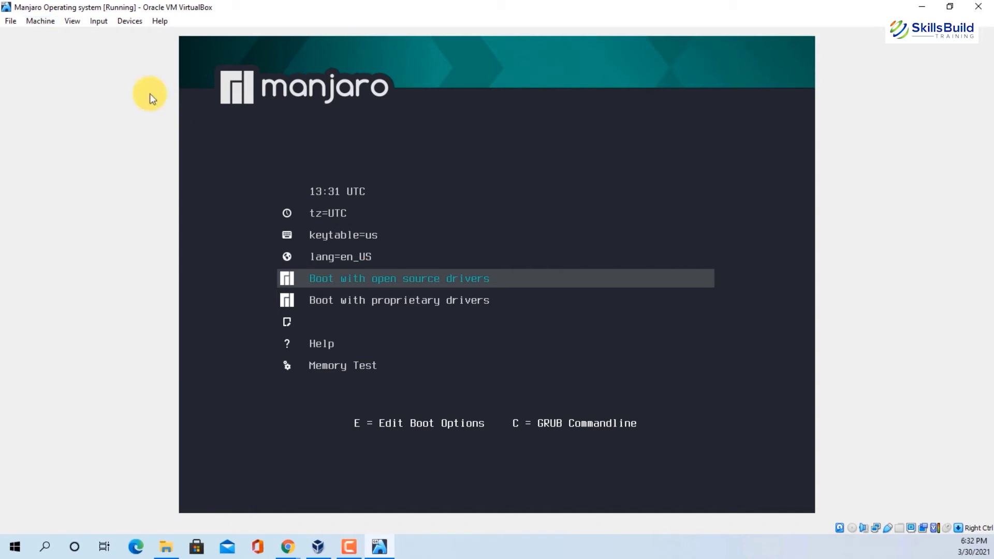
pyautogui.click(46, 21)
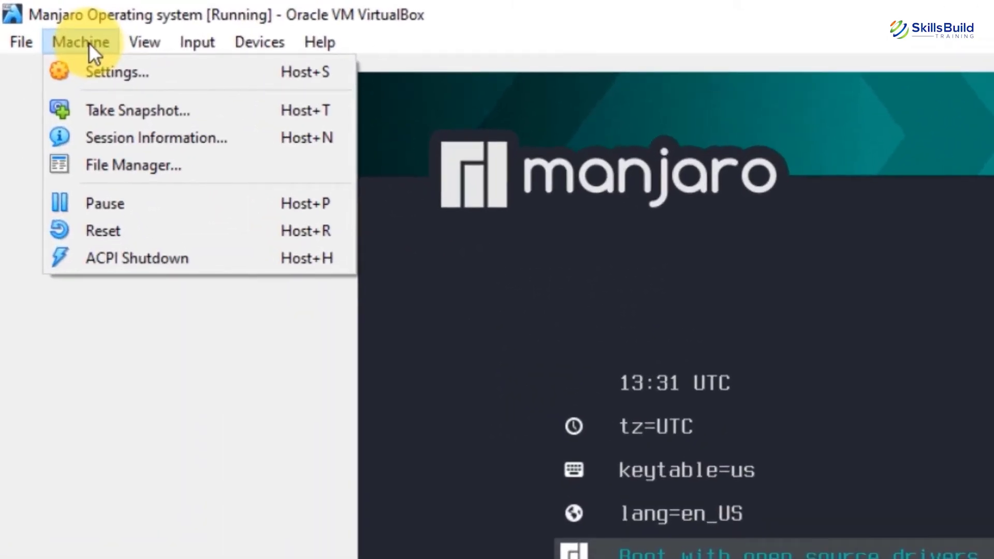
pyautogui.click(134, 230)
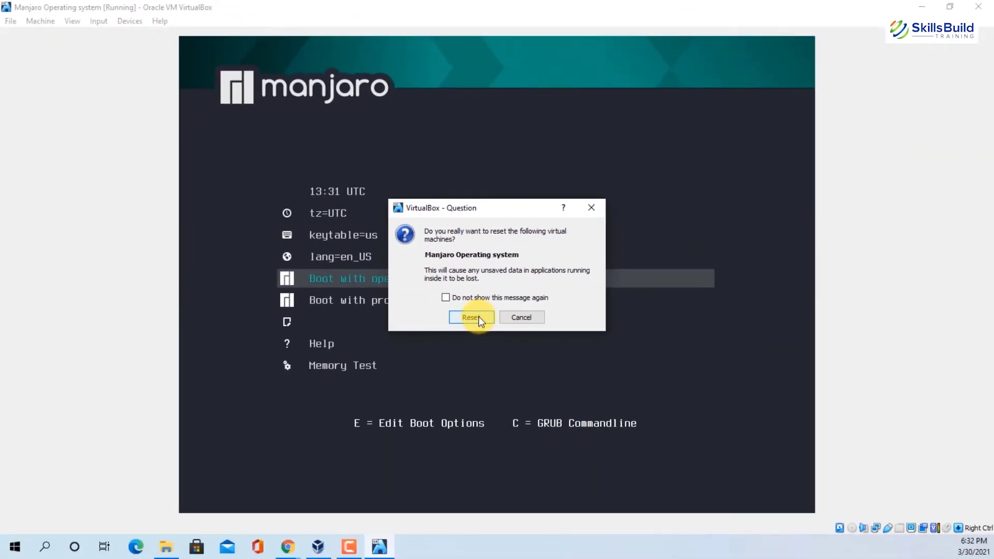
pyautogui.click(478, 316)
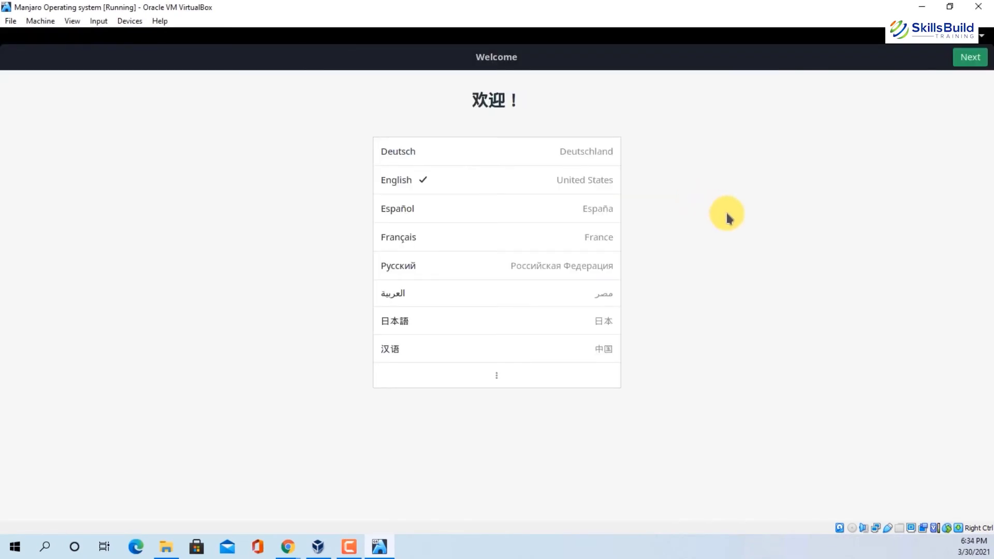
# Step: Choose English (United States) and the English (US) keyboard, accept the privacy settings and New York time zone, and skip online accounts
pyautogui.click(562, 187)
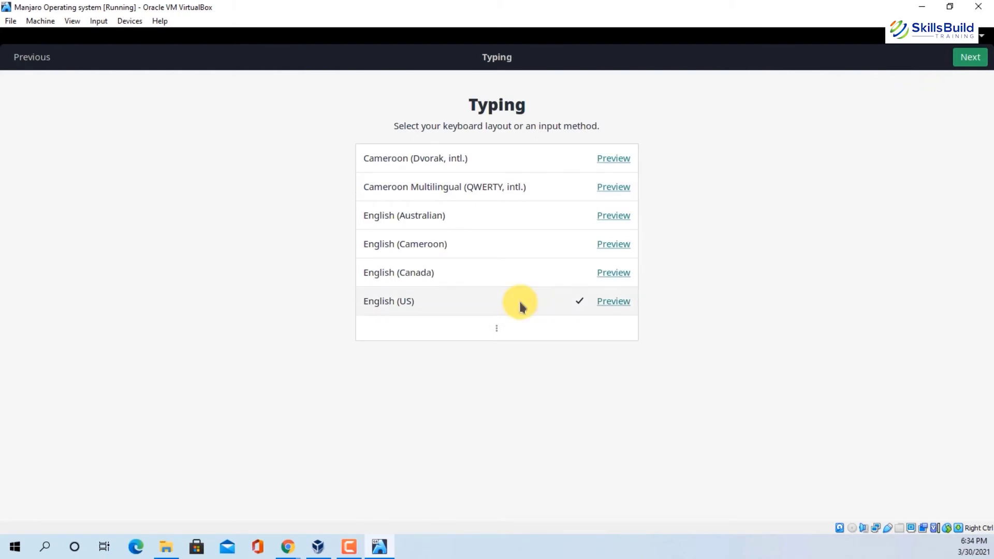
pyautogui.click(459, 303)
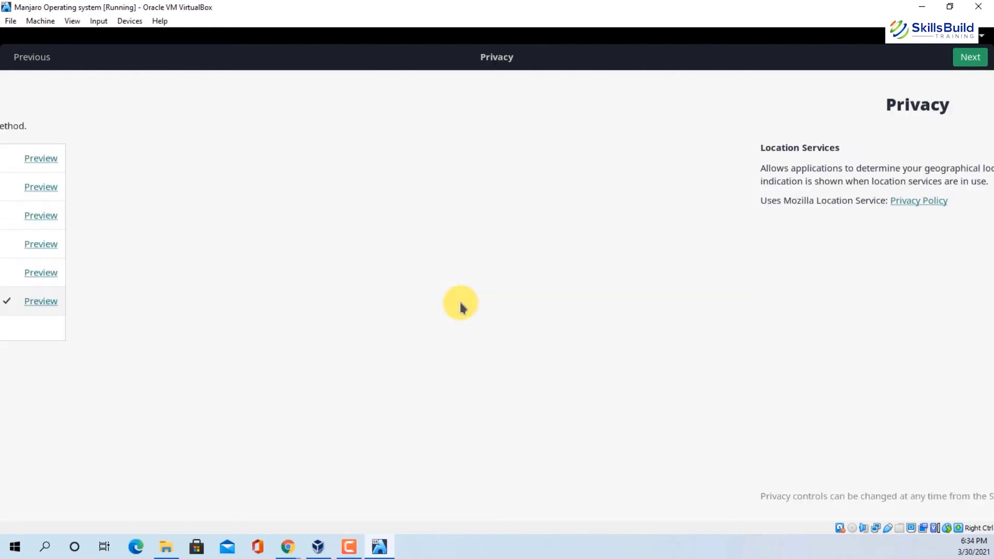
pyautogui.click(972, 58)
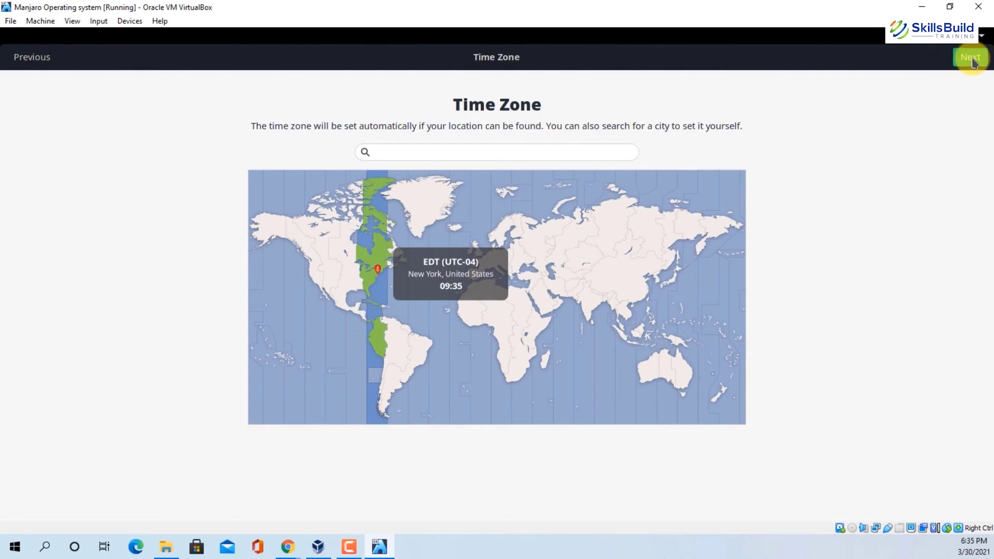
pyautogui.click(971, 58)
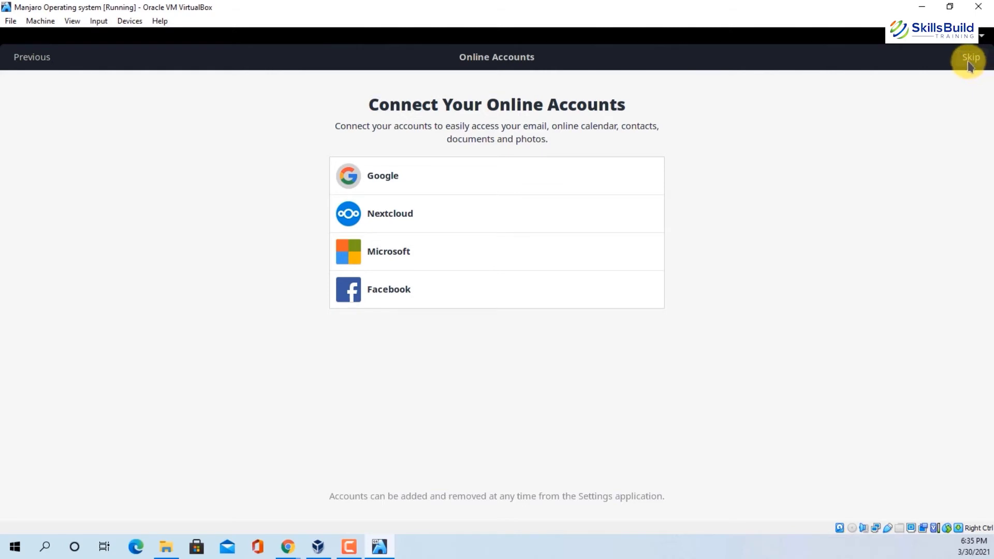
pyautogui.click(970, 60)
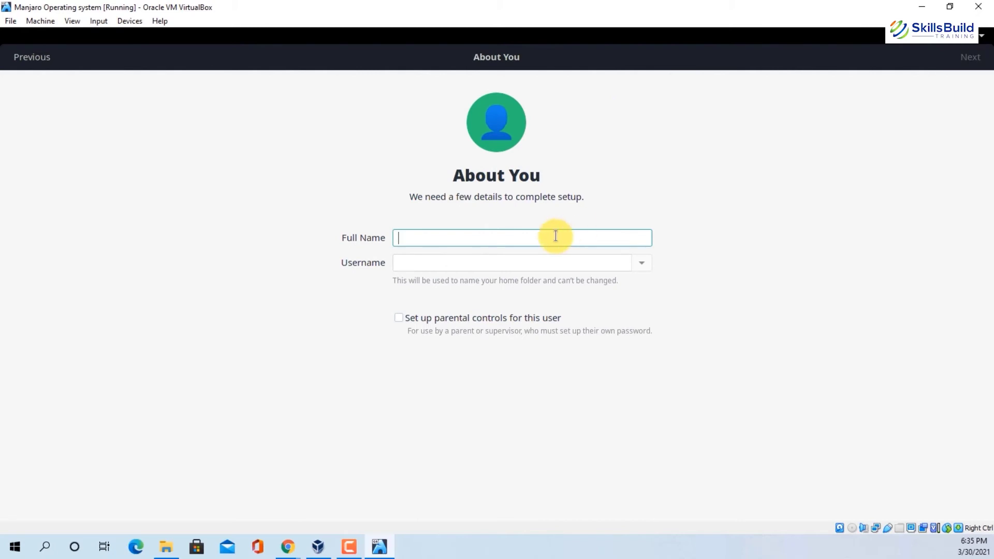
# Step: Set the new account's full name to SkillBuildTraining, accept the matching username, and proceed to the password page
pyautogui.write('SkillBuild')
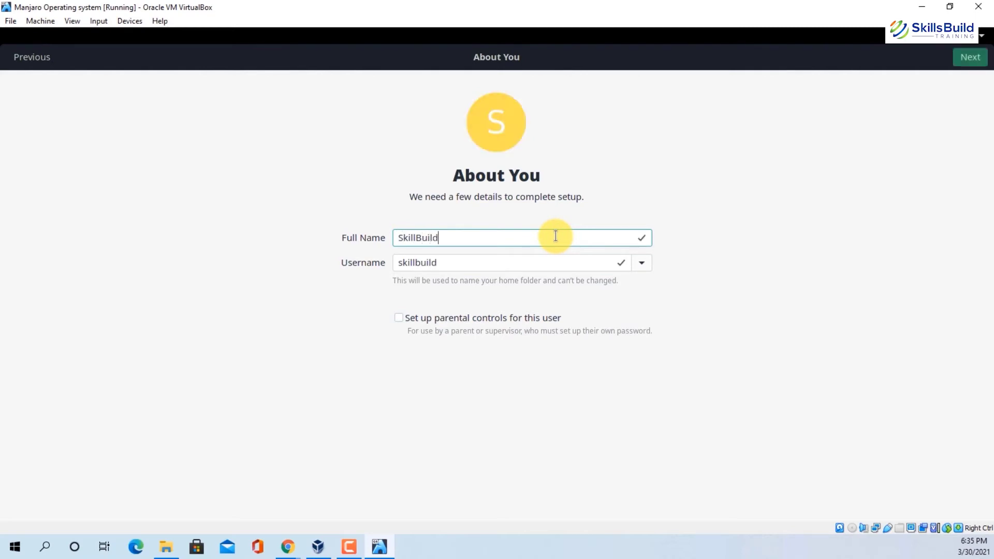
pyautogui.write('Training')
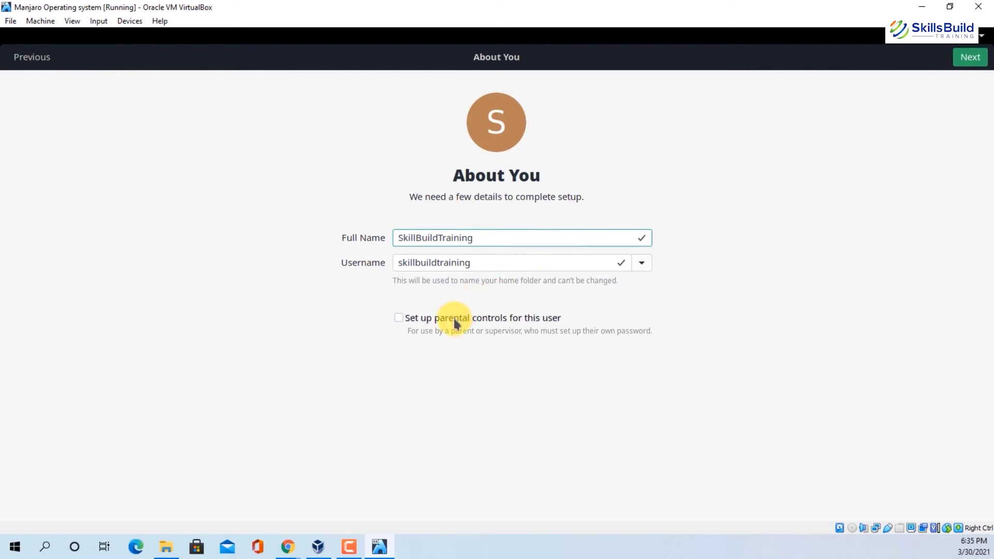
pyautogui.click(971, 58)
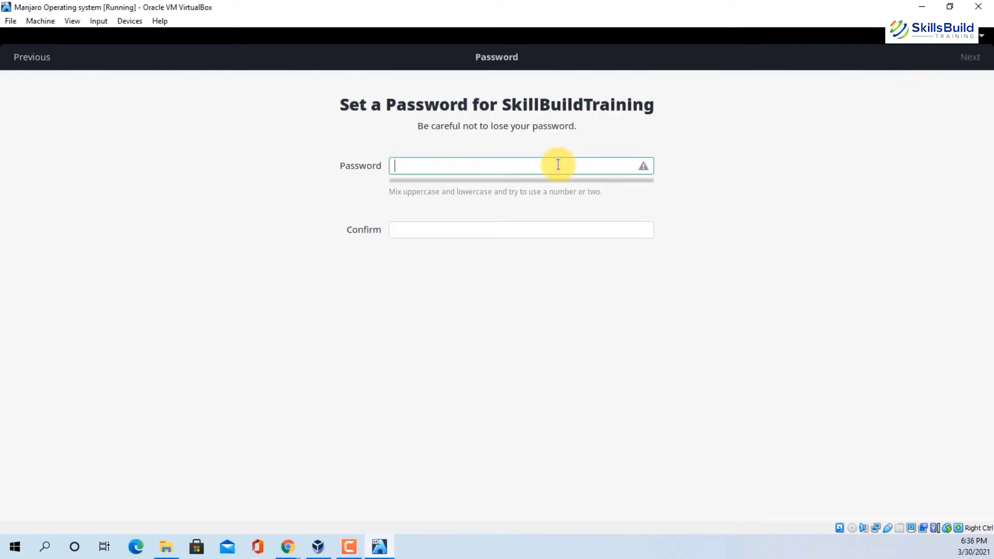
# Step: Enter the account password, repeat it for confirmation, and complete the initial setup
pyautogui.write('******')
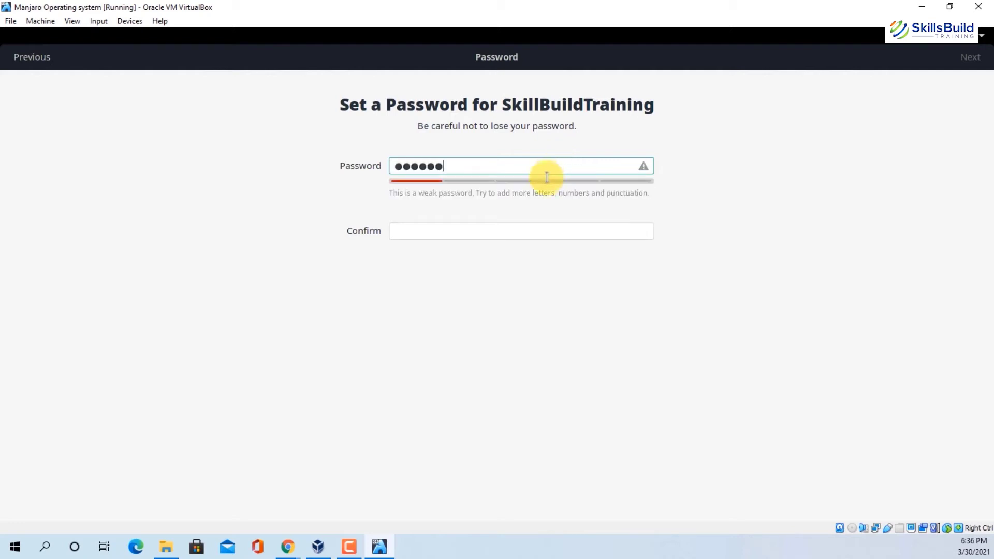
pyautogui.click(493, 234)
pyautogui.write('******')
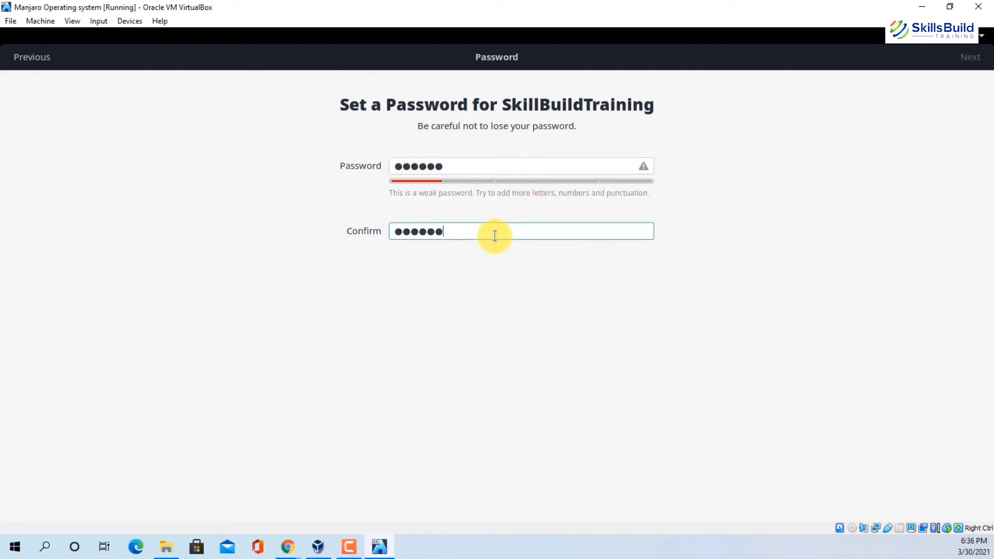
pyautogui.click(966, 58)
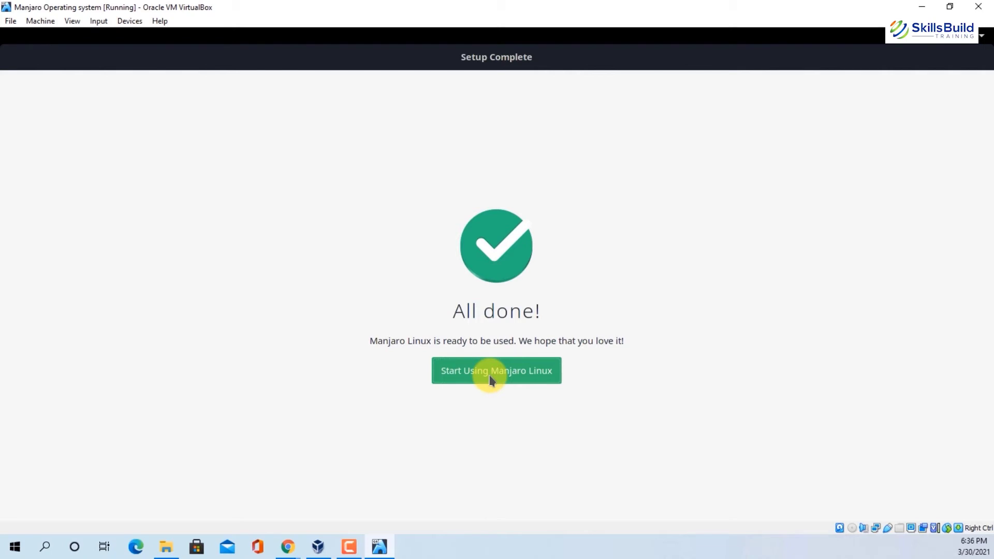
# Step: Start using Manjaro Linux and begin its welcome tour after dismissing the Window Resizing notification
pyautogui.click(490, 370)
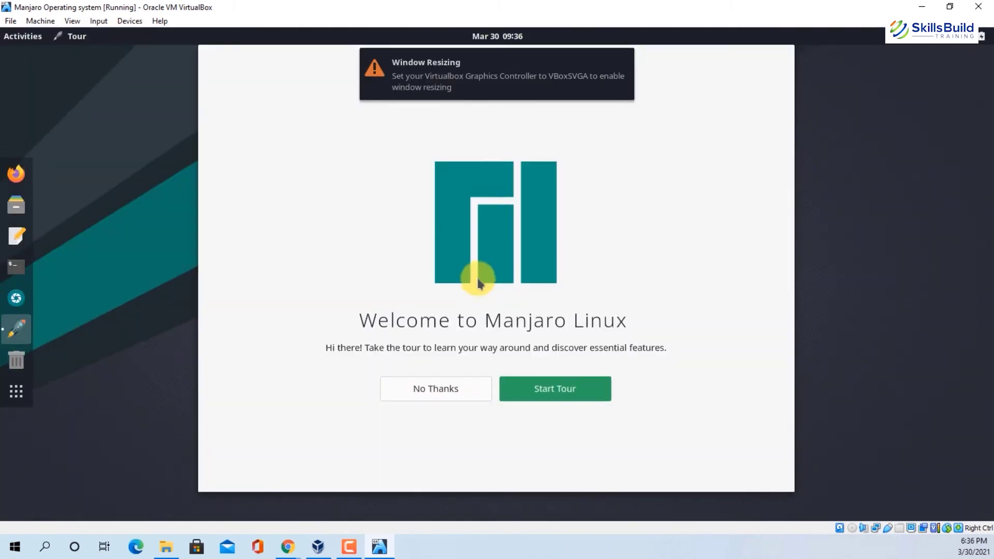
pyautogui.click(621, 61)
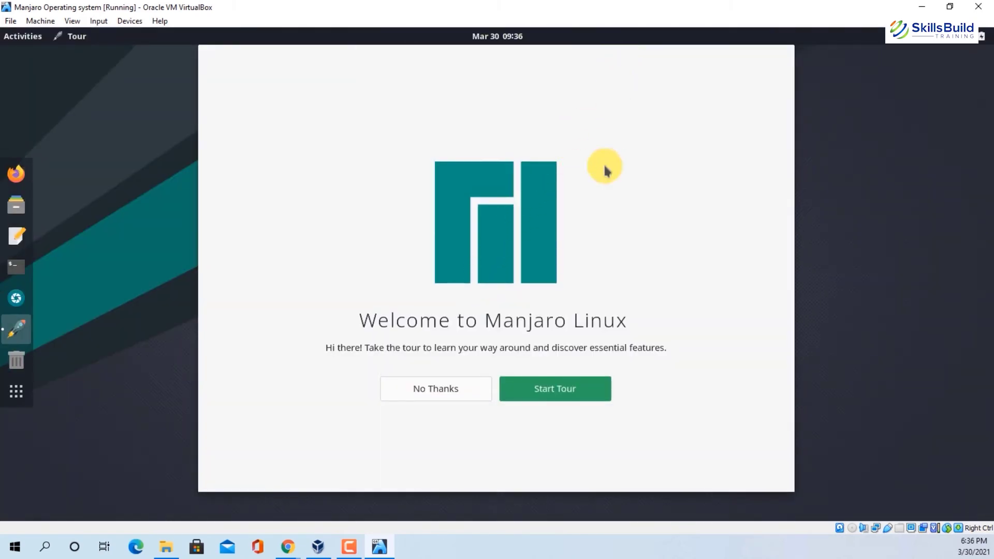
pyautogui.click(558, 397)
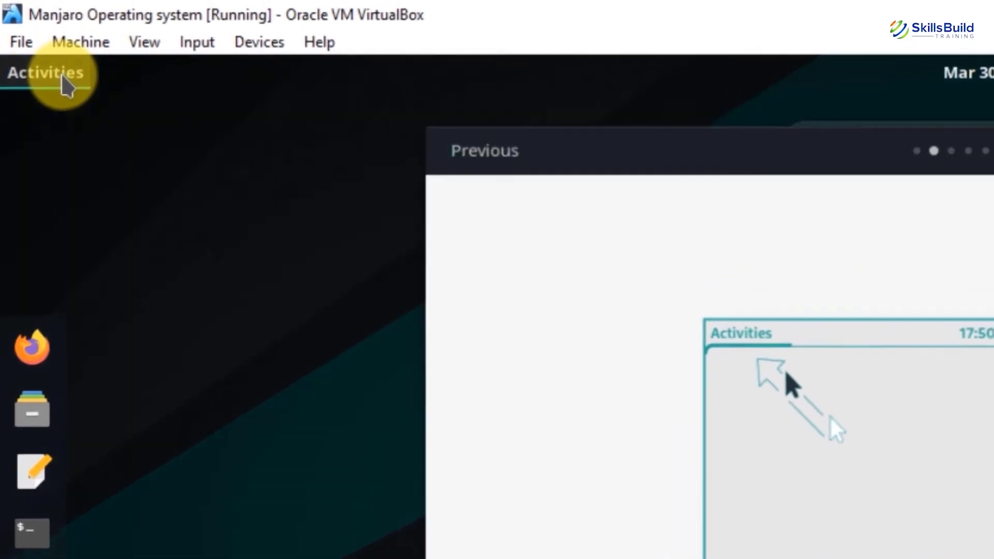
# Step: Look through the Activities view, the installed applications and the Office app folder, and return to the tour
pyautogui.click(52, 66)
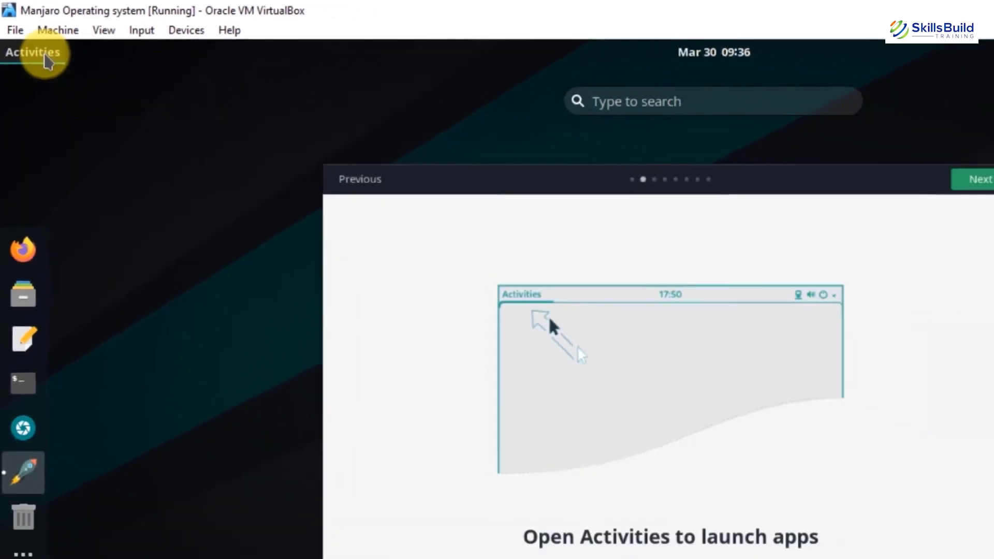
pyautogui.click(17, 398)
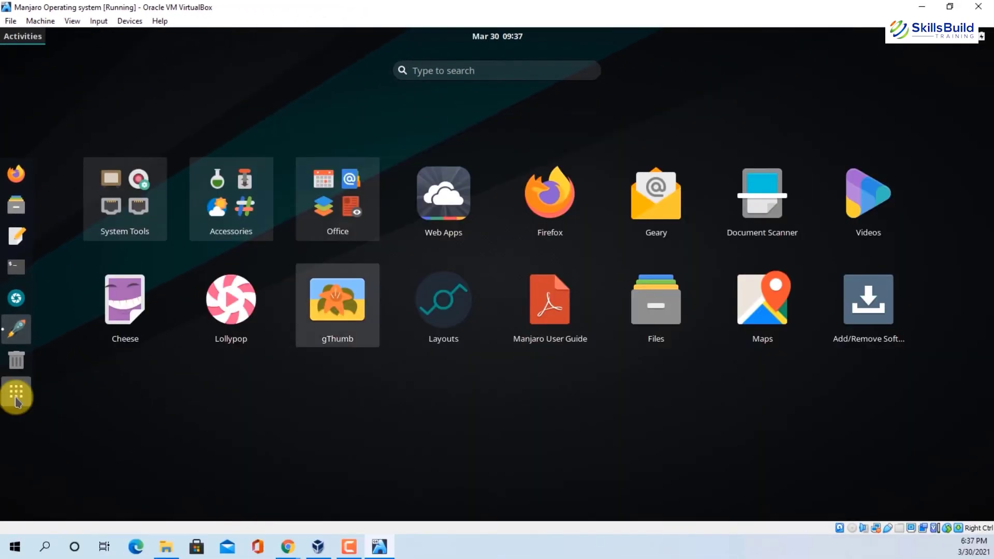
pyautogui.click(16, 396)
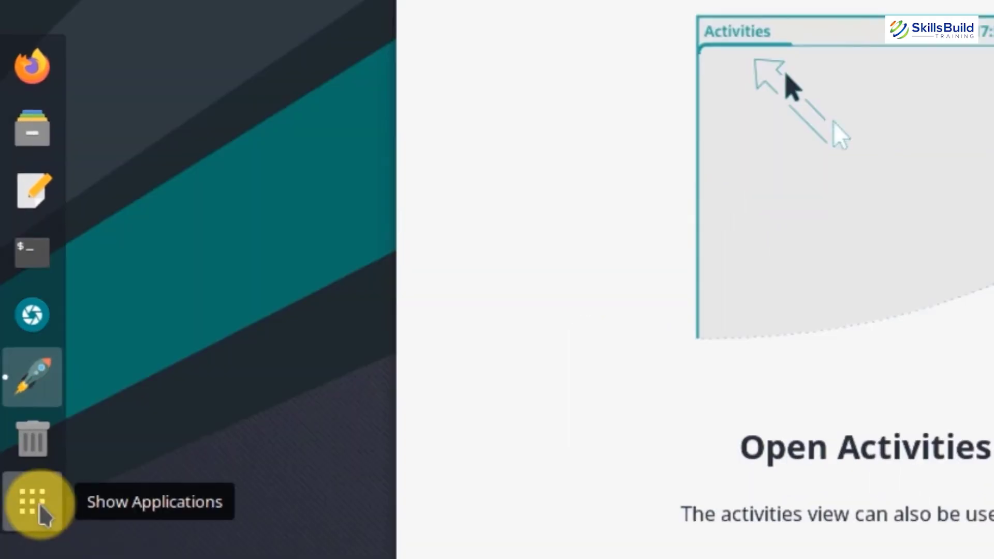
pyautogui.click(16, 392)
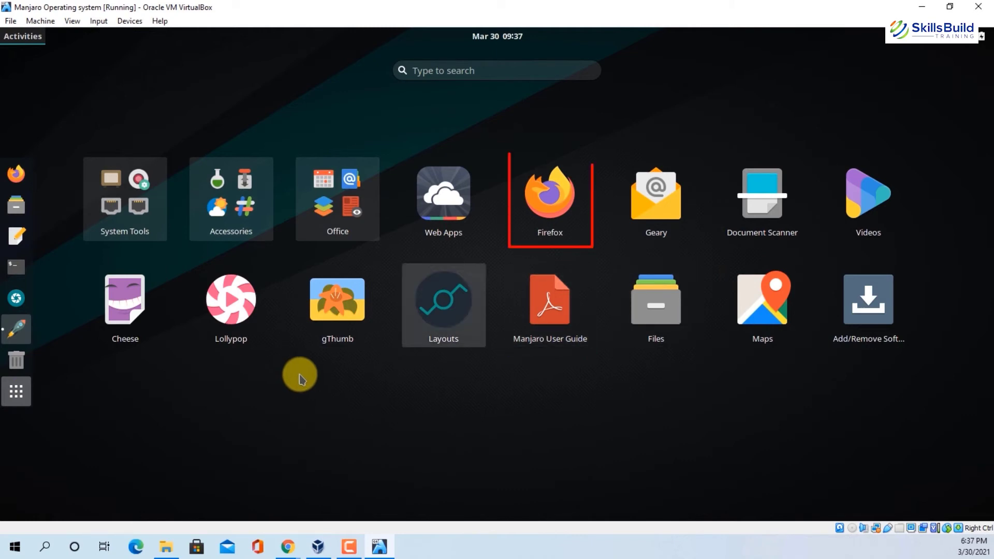
pyautogui.click(339, 230)
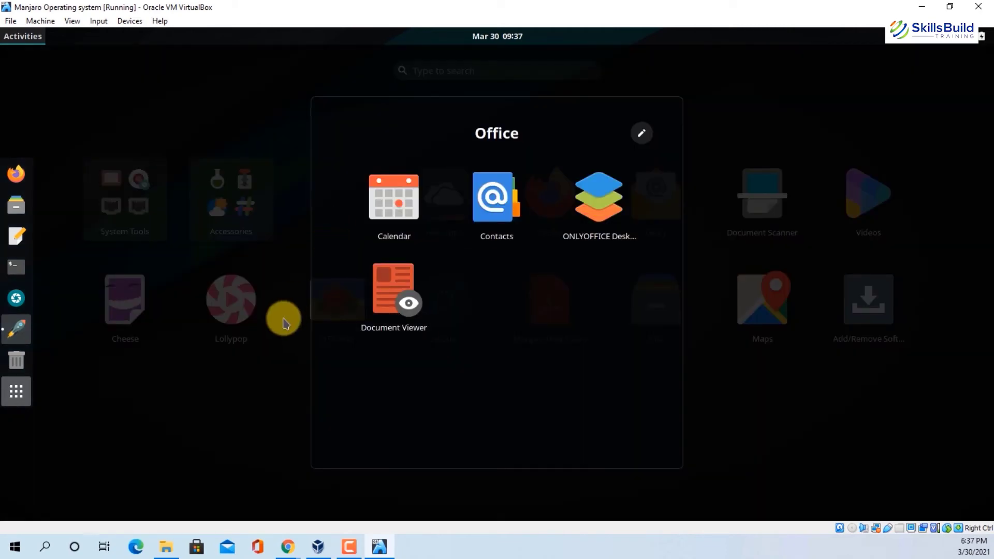
pyautogui.click(279, 334)
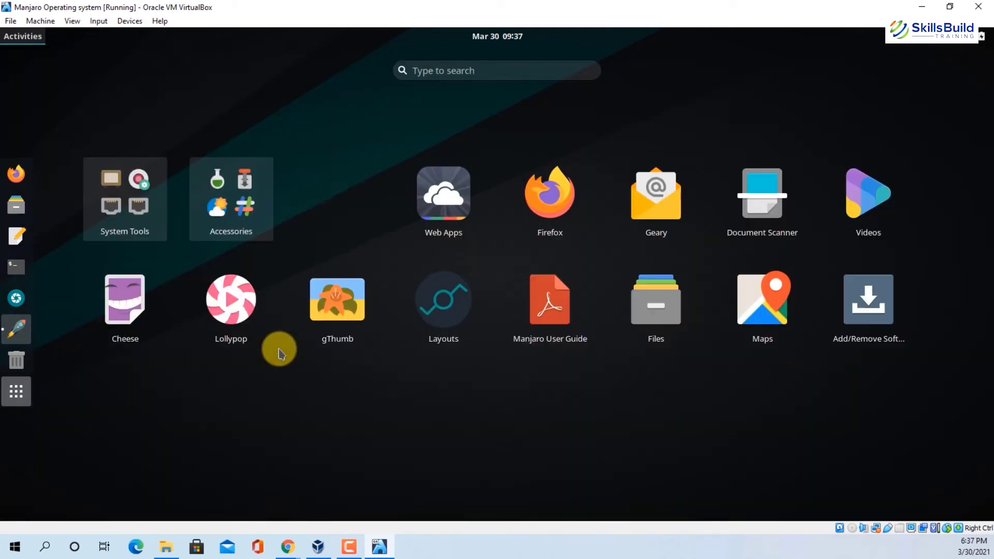
pyautogui.click(16, 392)
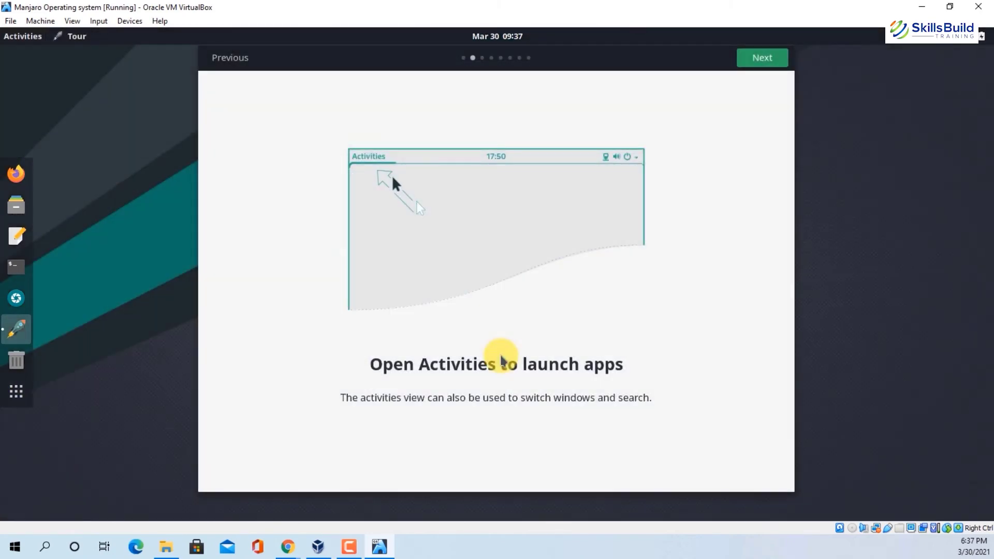
# Step: Advance the tour to the search page, and find Firefox through the Activities search, opening and closing the browser
pyautogui.click(749, 62)
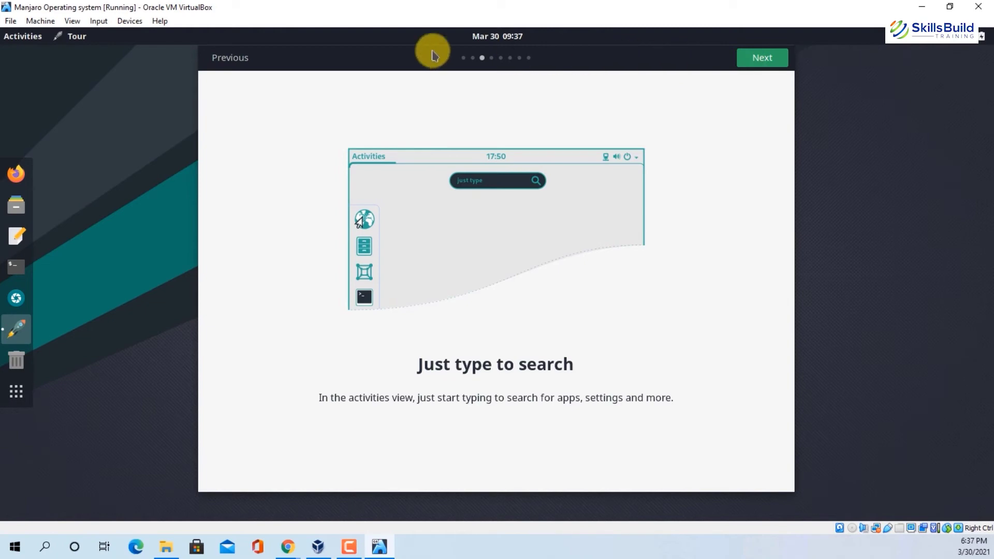
pyautogui.click(19, 37)
pyautogui.click(440, 71)
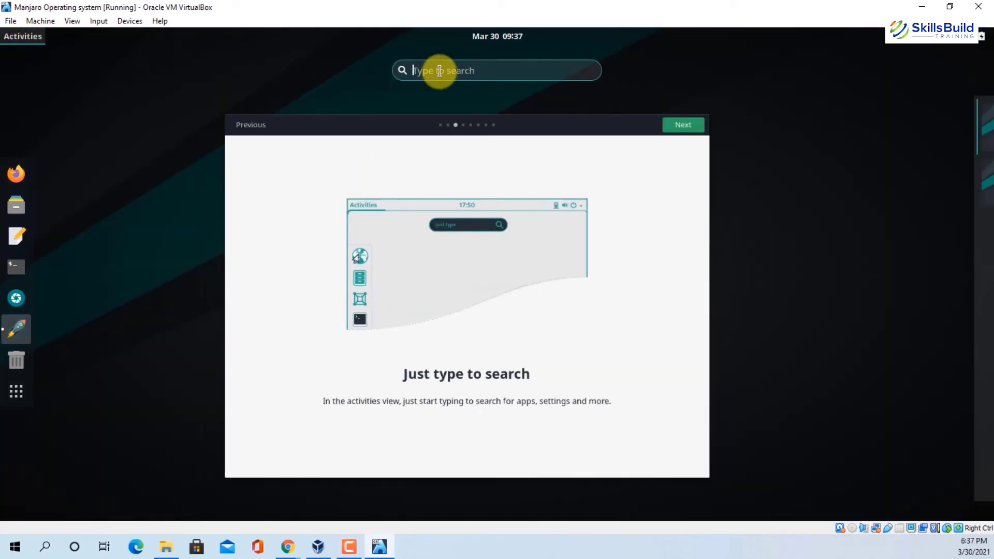
pyautogui.write('firefox')
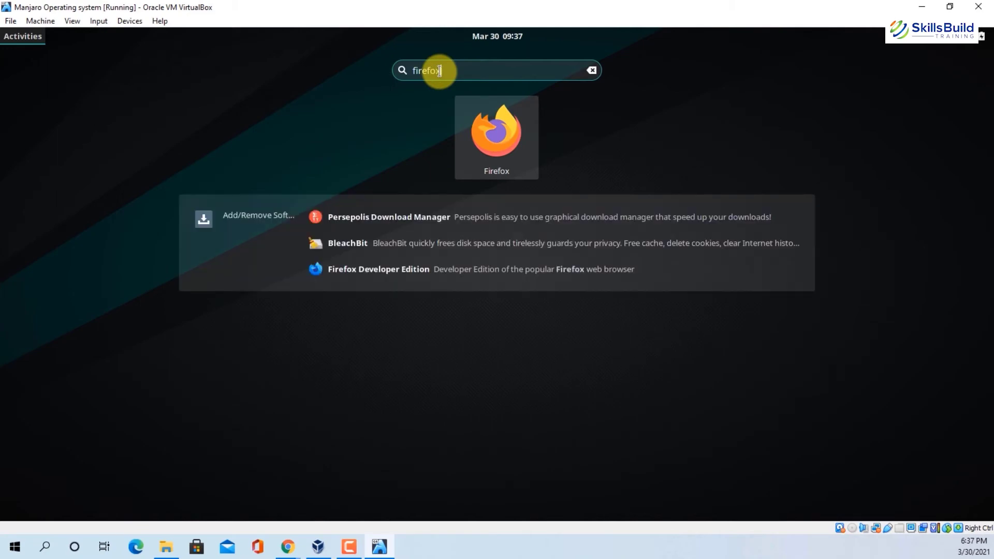
pyautogui.click(495, 137)
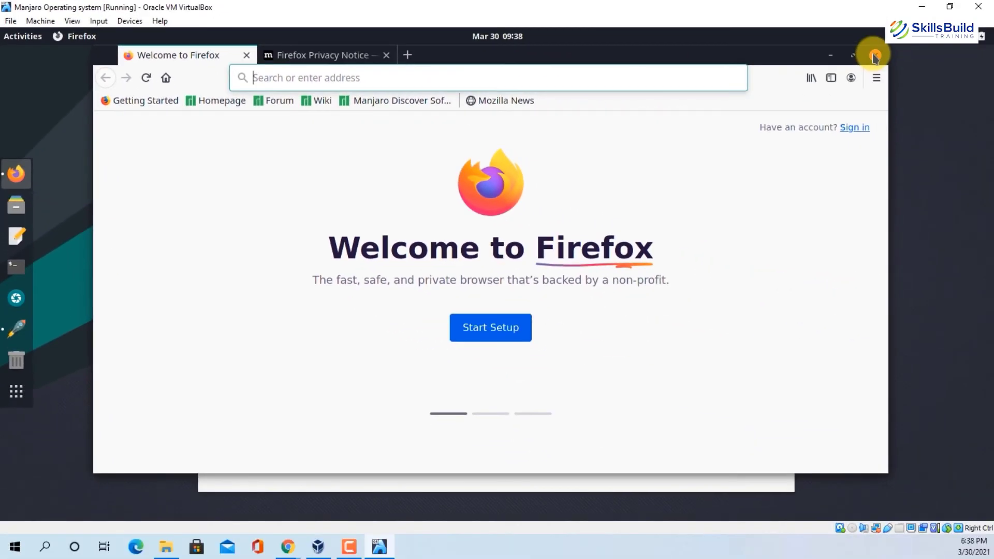
pyautogui.click(874, 56)
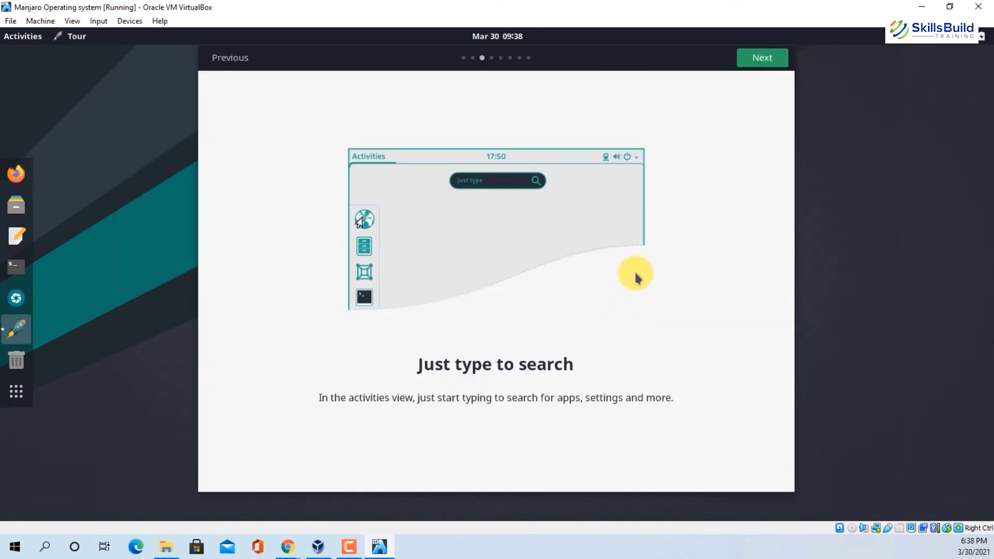
# Step: Advance the tour to the notifications page, and dismiss the Package Manager update notification from the calendar popover
pyautogui.click(753, 60)
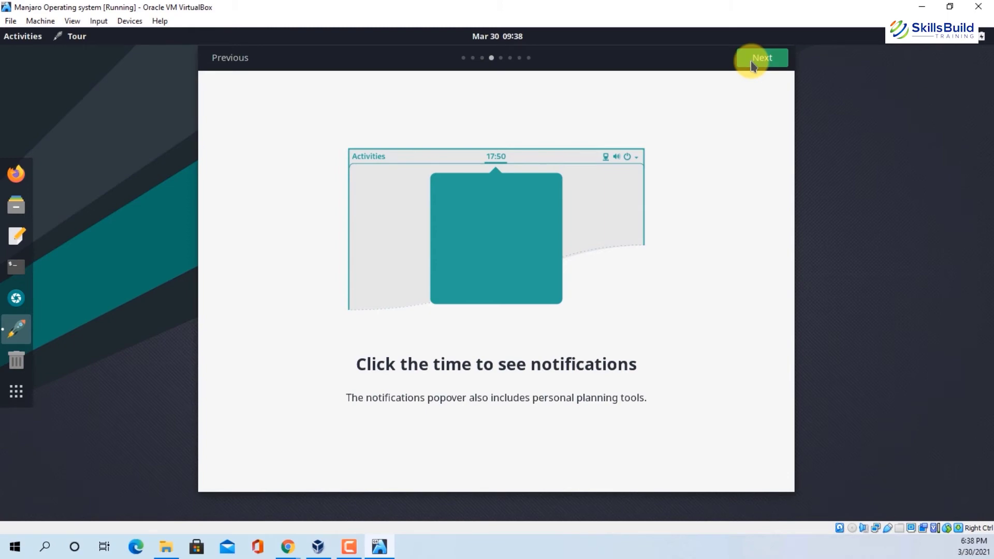
pyautogui.click(497, 37)
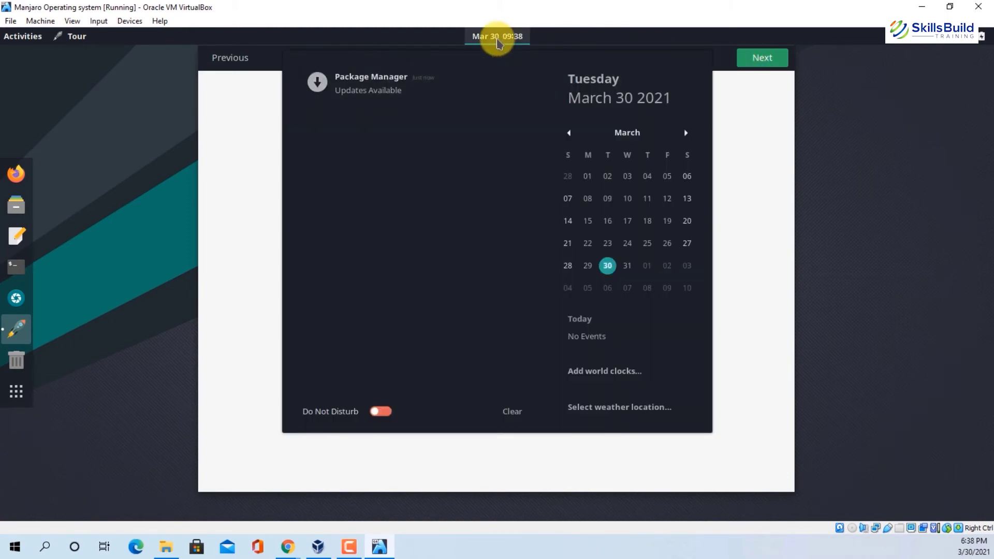
pyautogui.click(399, 92)
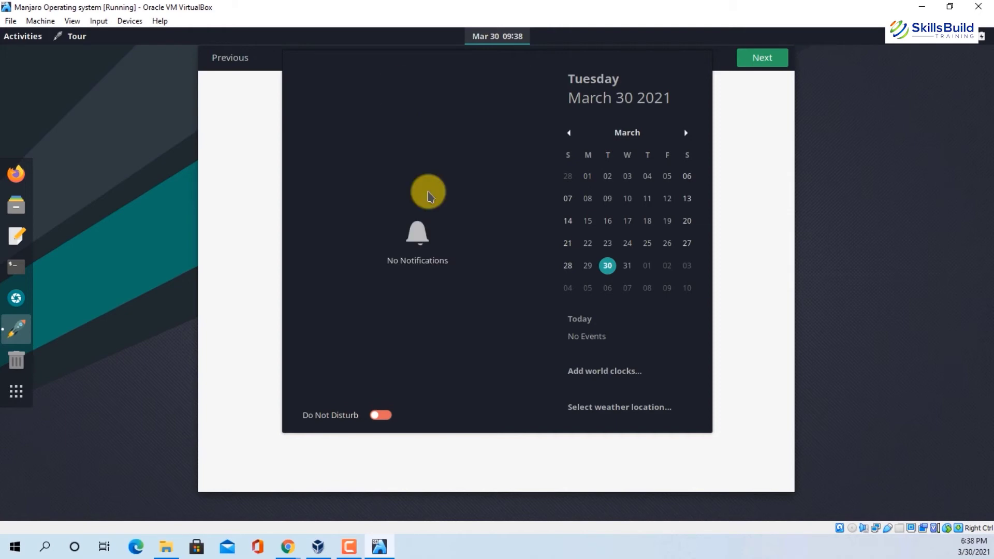
pyautogui.click(510, 37)
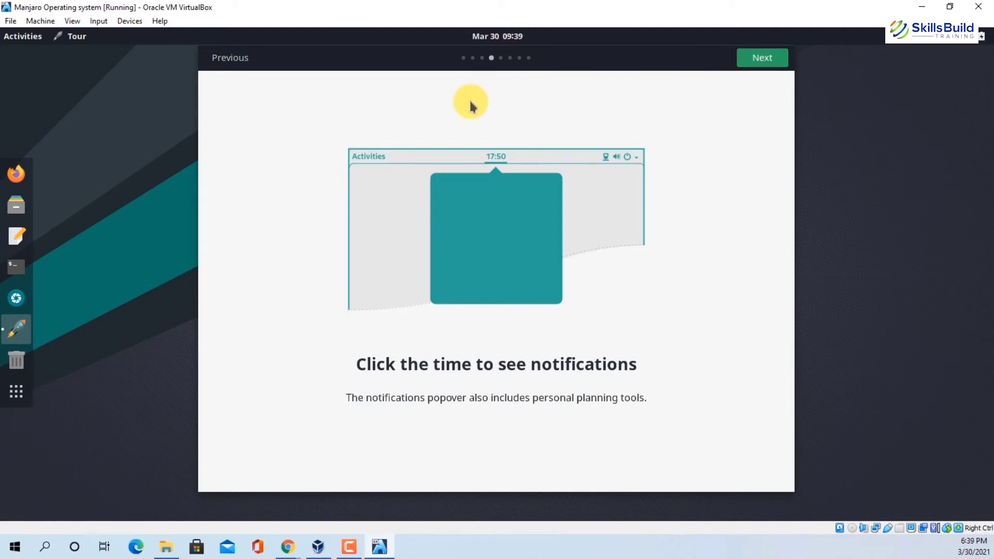
# Step: Advance the tour to the system information page, and in the system menu raise the volume and expand the wired and battery entries
pyautogui.click(763, 61)
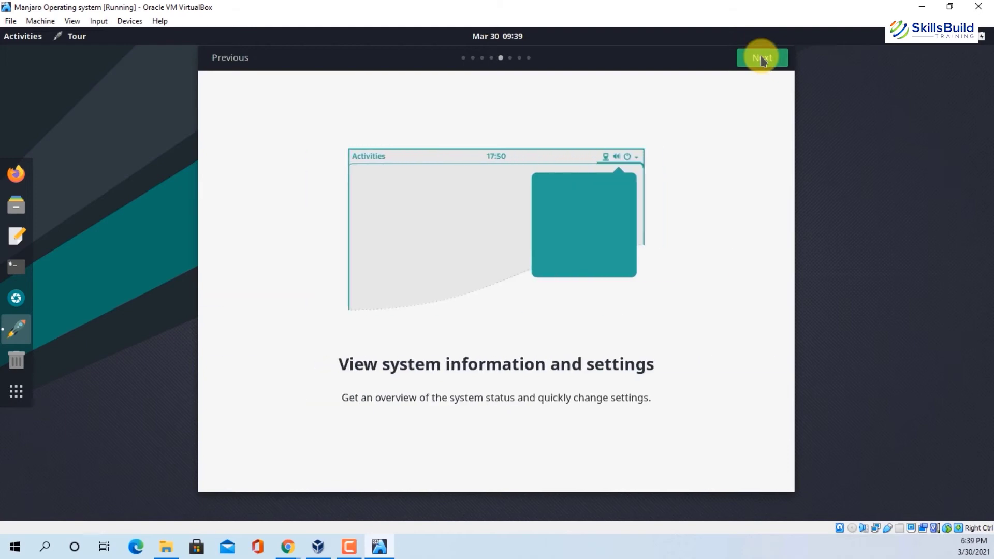
pyautogui.click(959, 36)
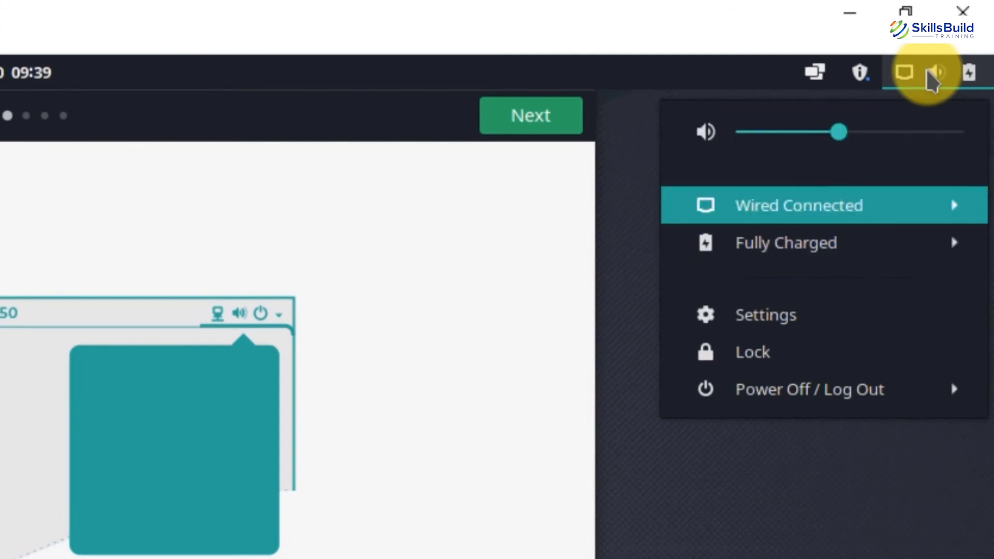
pyautogui.click(795, 132)
pyautogui.moveTo(805, 134); pyautogui.dragTo(899, 135)
pyautogui.click(851, 204)
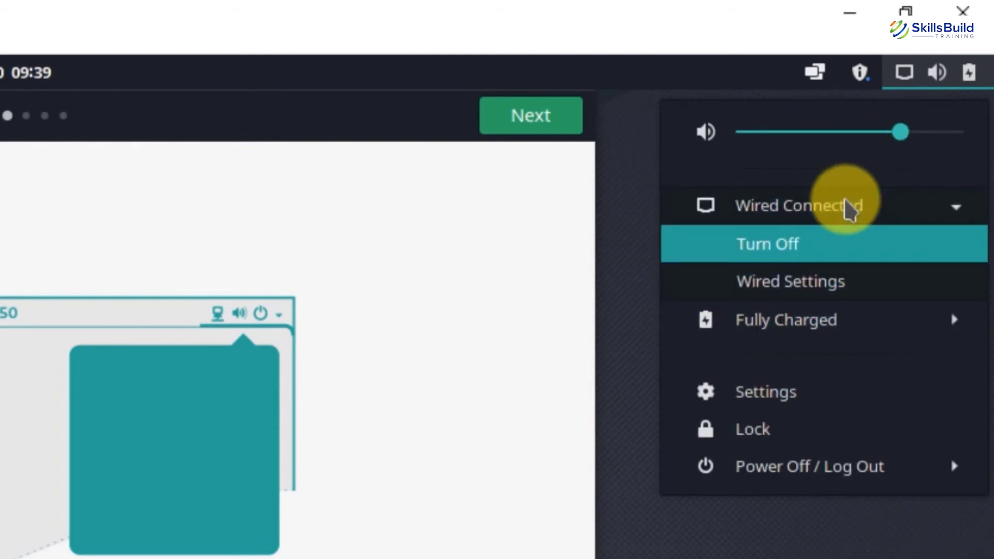
pyautogui.click(828, 323)
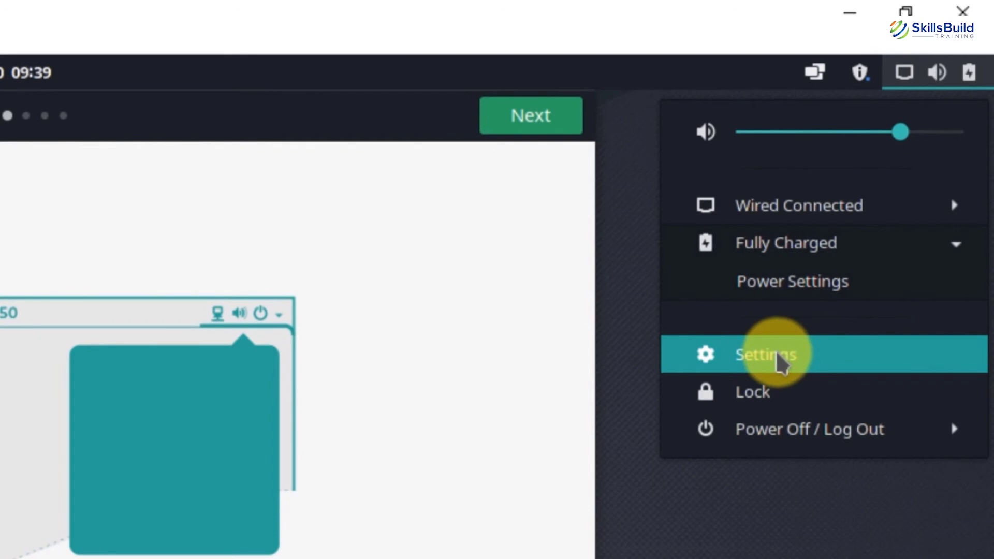
# Step: Open the system Settings and look through the Network, Bluetooth, Notifications, Applications, Displays and Color pages
pyautogui.click(720, 356)
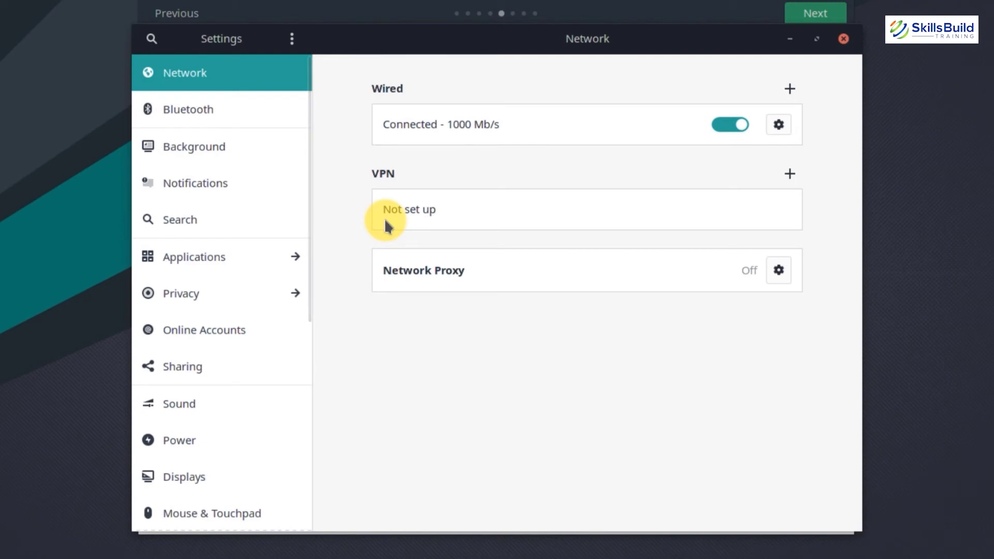
pyautogui.click(206, 118)
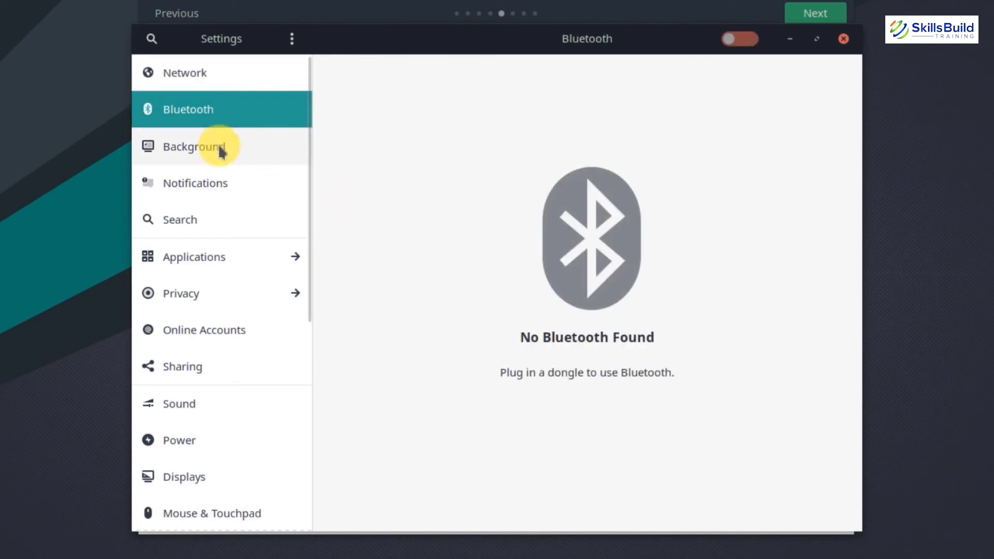
pyautogui.click(221, 182)
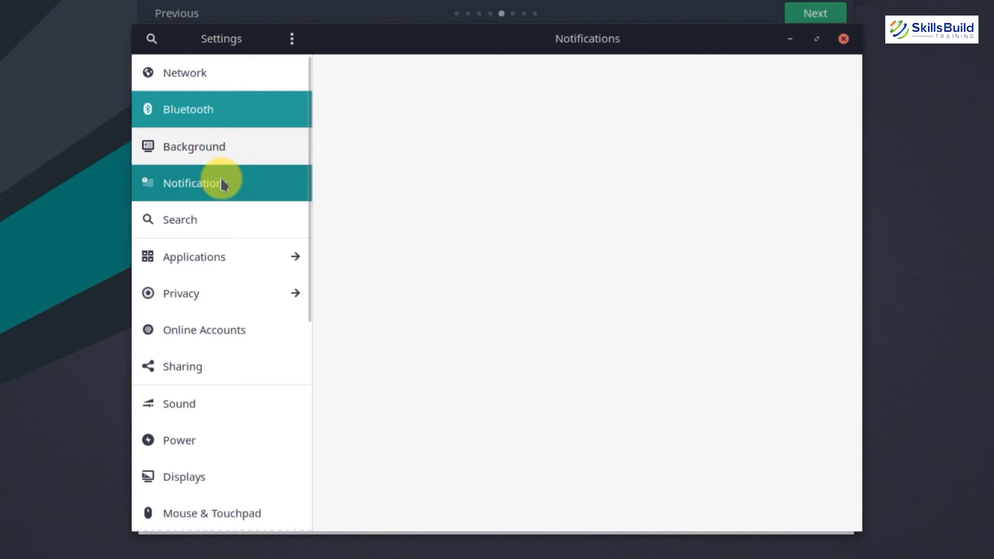
pyautogui.click(206, 262)
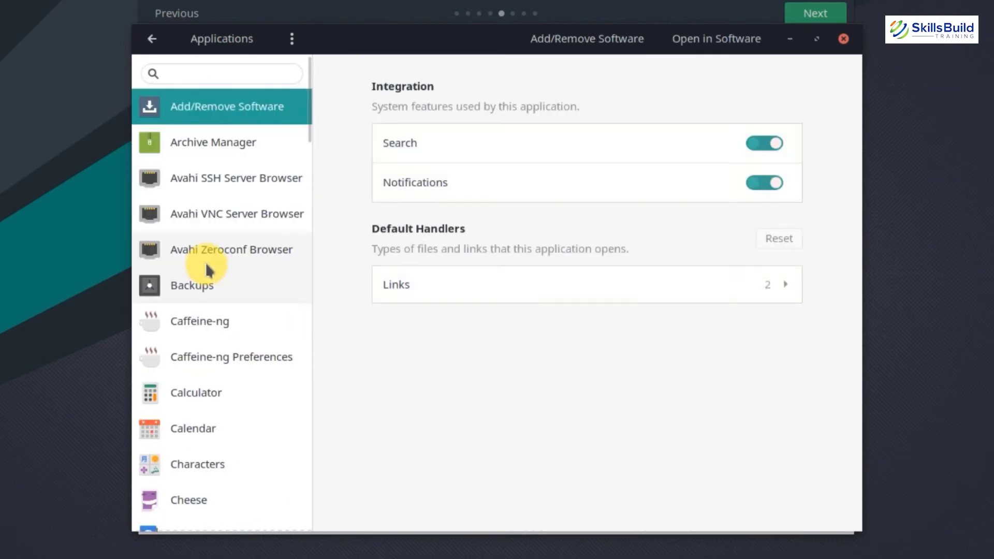
pyautogui.click(156, 45)
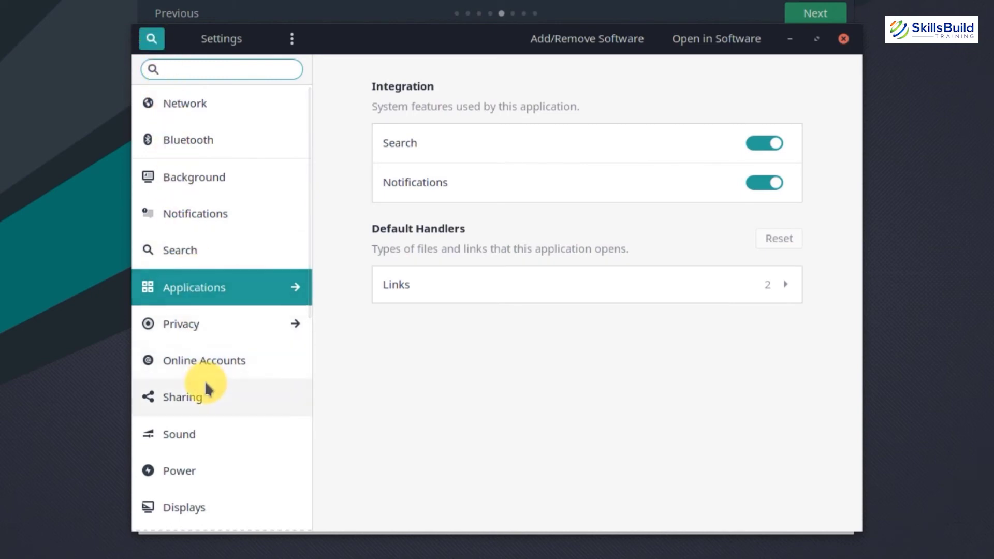
pyautogui.scroll(-3, 206, 385)
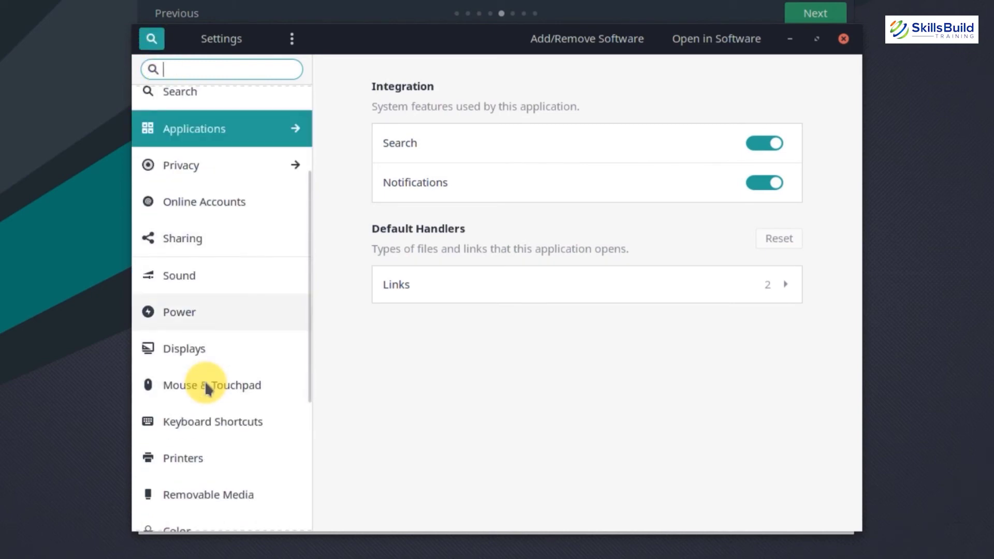
pyautogui.scroll(-2, 206, 385)
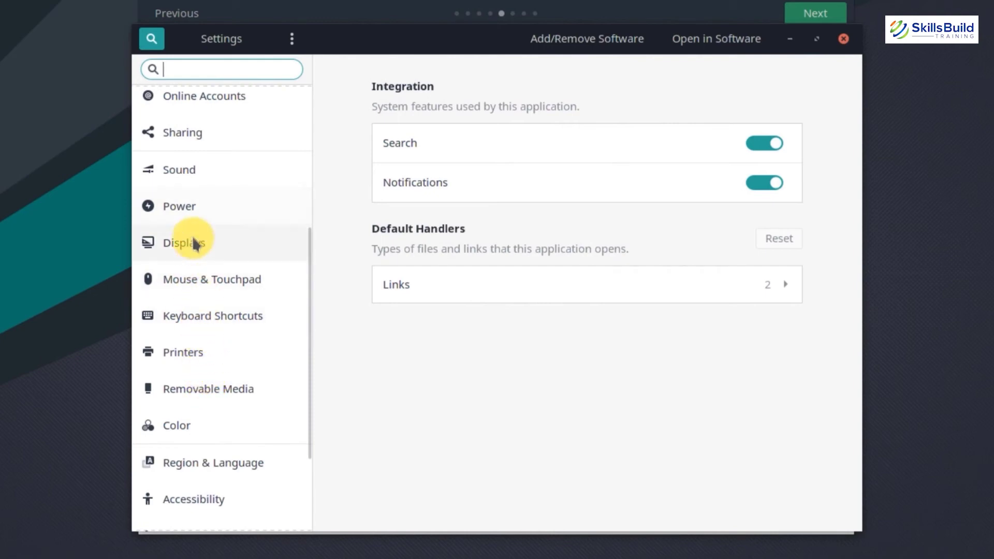
pyautogui.click(195, 242)
pyautogui.click(223, 416)
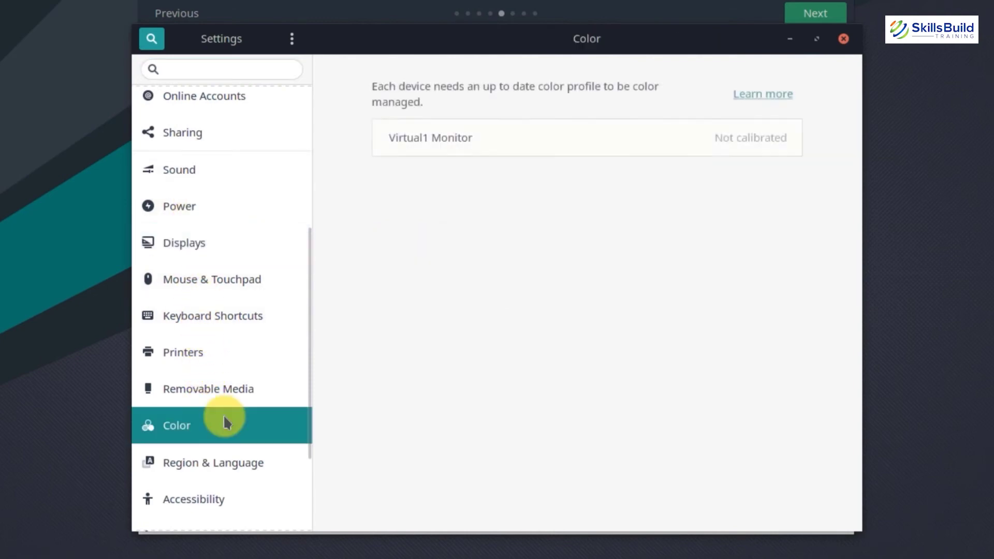
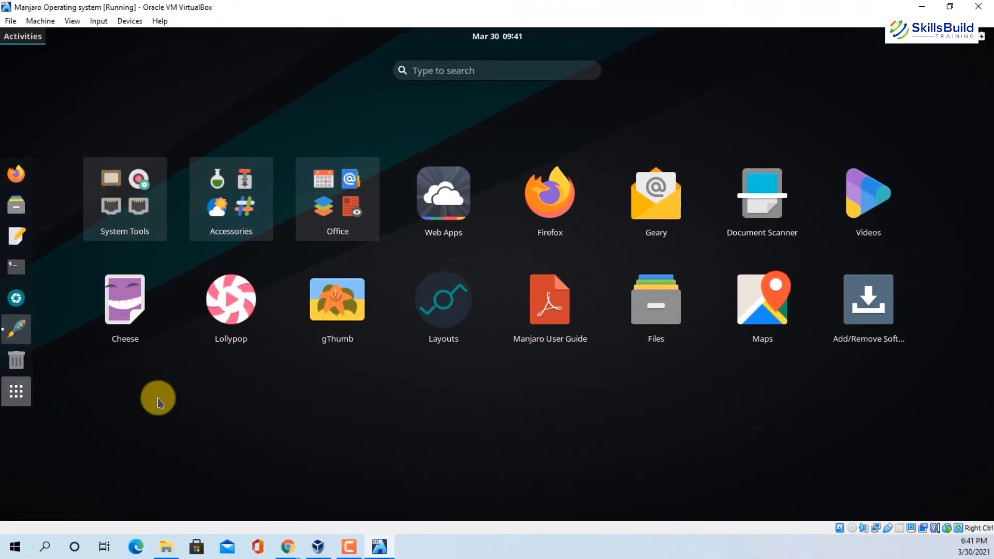
# Step: Search the applications for "add", open Add/Remove Software, and look through its featured packages
pyautogui.write('add')
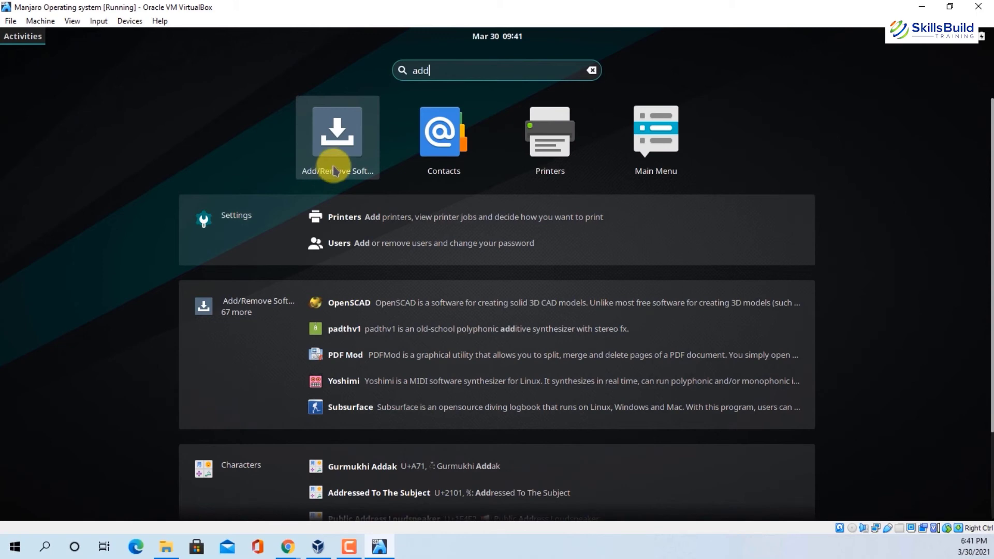
pyautogui.click(342, 150)
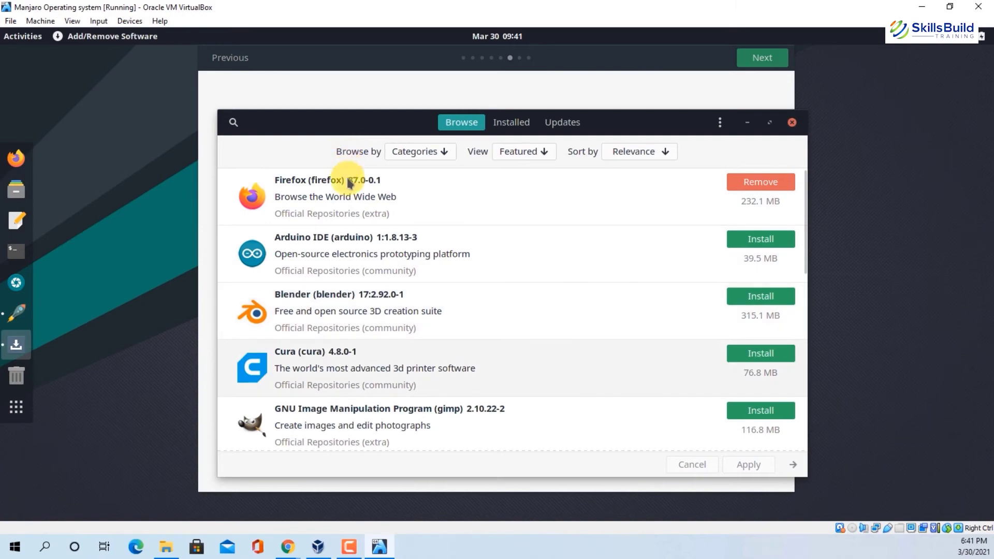
pyautogui.scroll(-5, 449, 286)
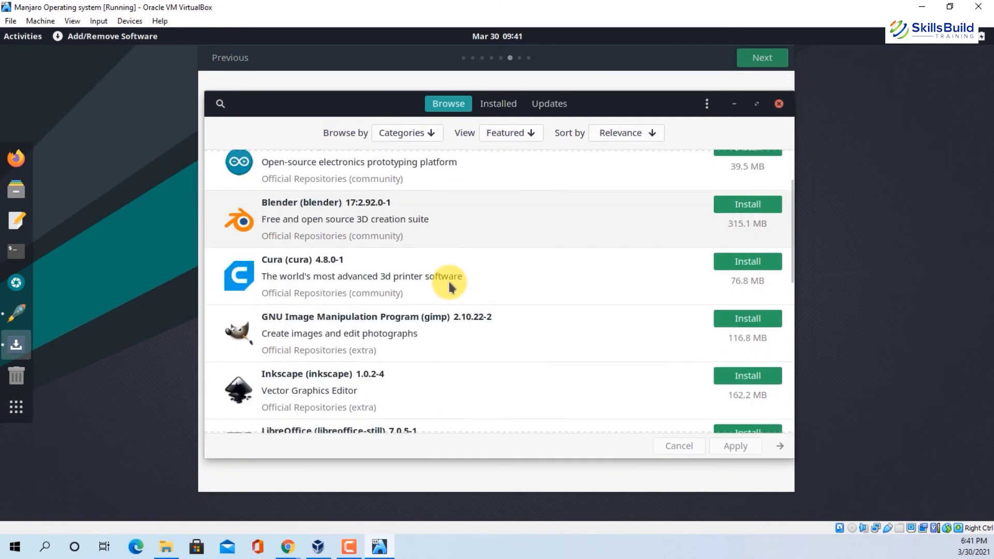
pyautogui.scroll(-2, 449, 285)
pyautogui.scroll(7, 450, 286)
pyautogui.scroll(-2, 449, 286)
pyautogui.scroll(2, 449, 286)
# Step: Look through the list of installed packages in Add/Remove Software
pyautogui.click(495, 104)
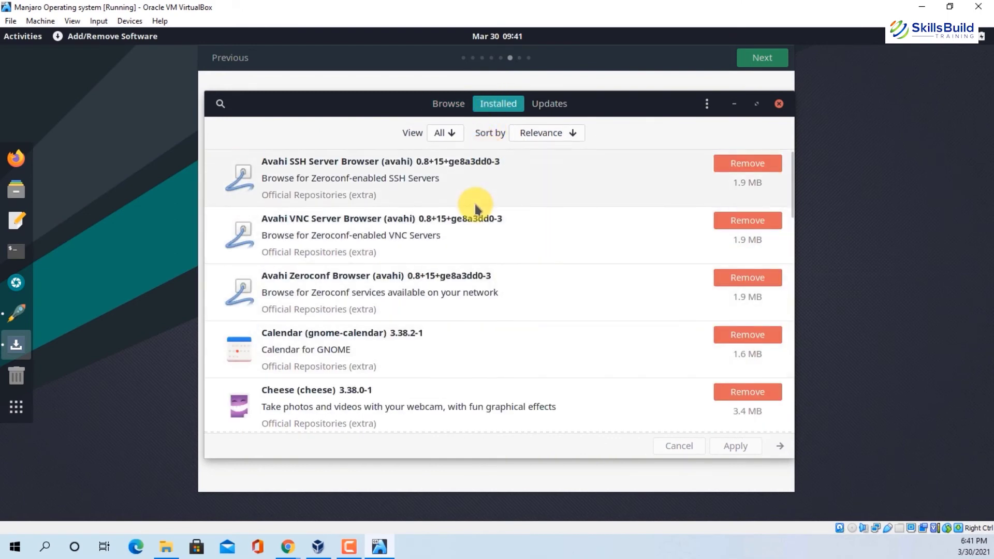
pyautogui.scroll(-5, 421, 364)
pyautogui.scroll(-12, 421, 364)
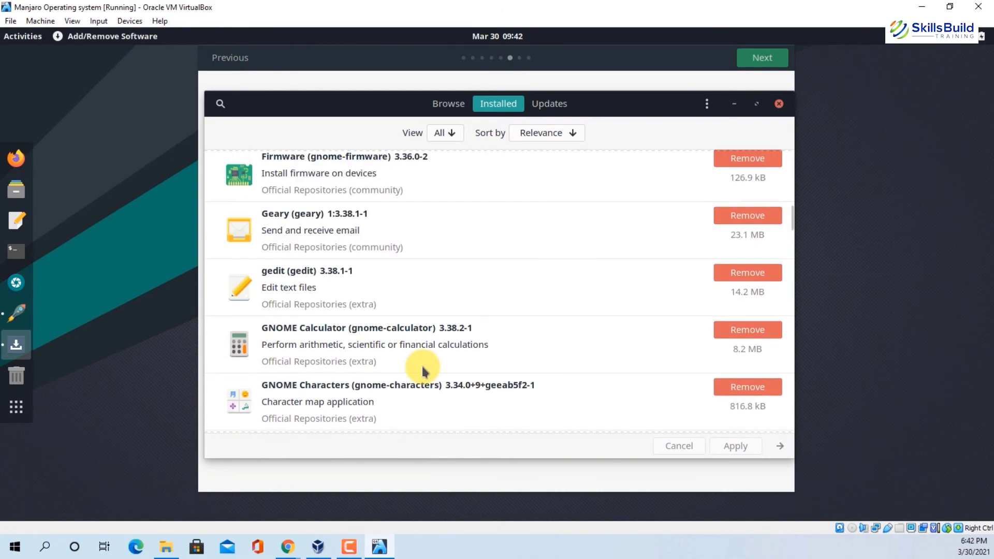
pyautogui.scroll(5, 437, 327)
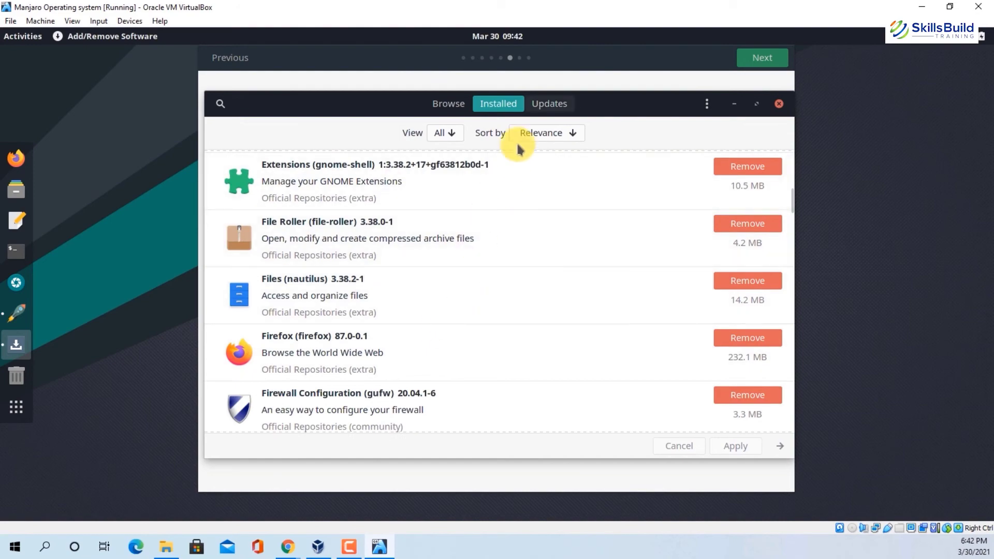
# Step: Look through the available package updates without applying them, and close Add/Remove Software
pyautogui.click(550, 104)
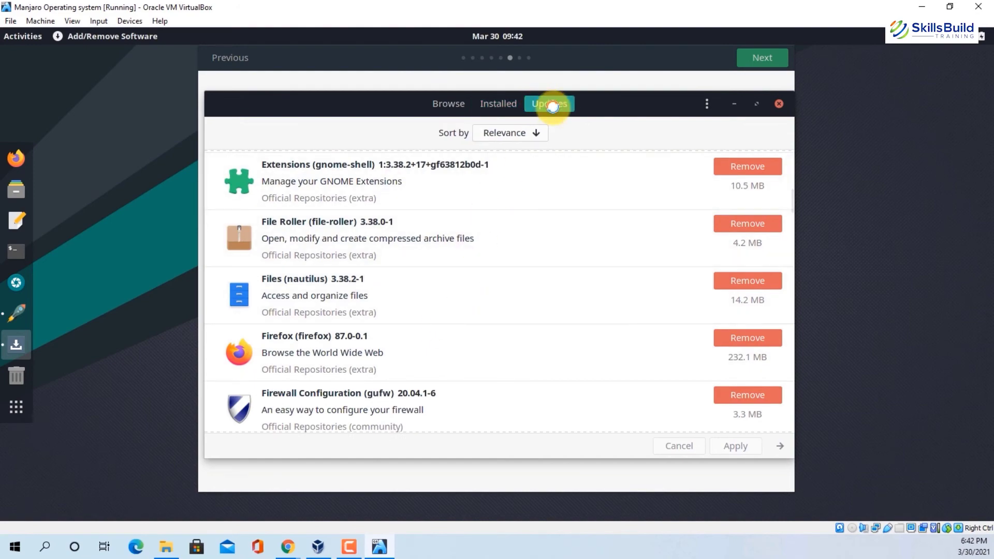
pyautogui.scroll(-5, 505, 207)
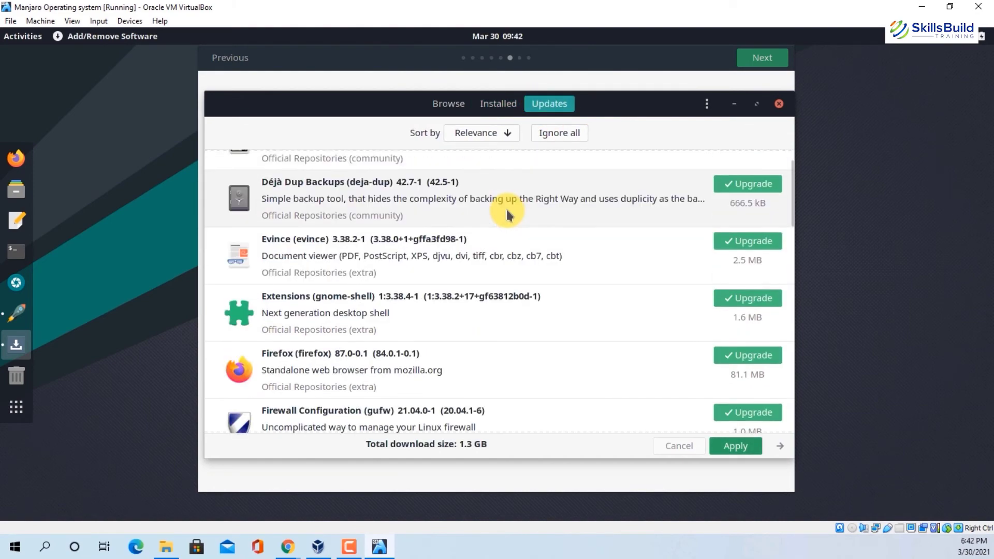
pyautogui.scroll(-1, 505, 207)
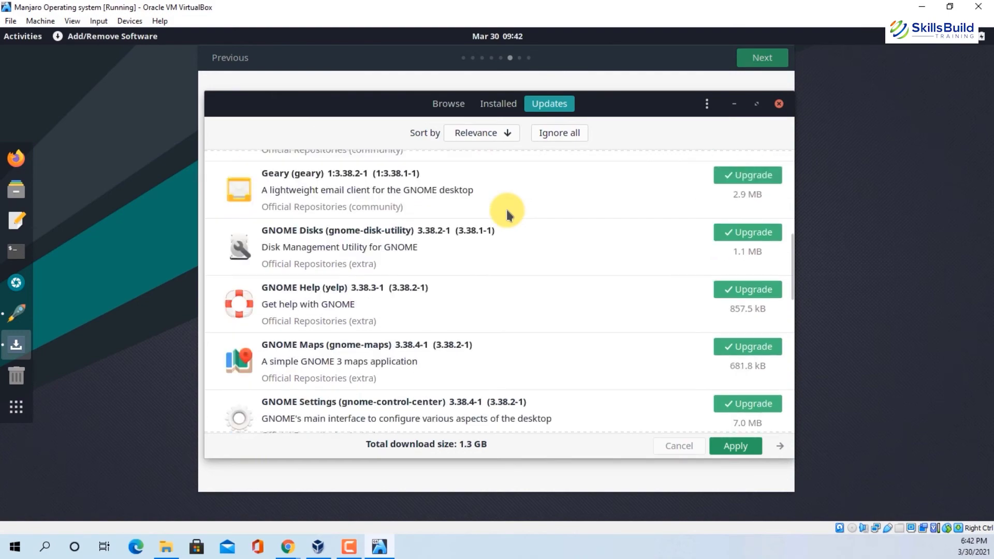
pyautogui.scroll(6, 506, 207)
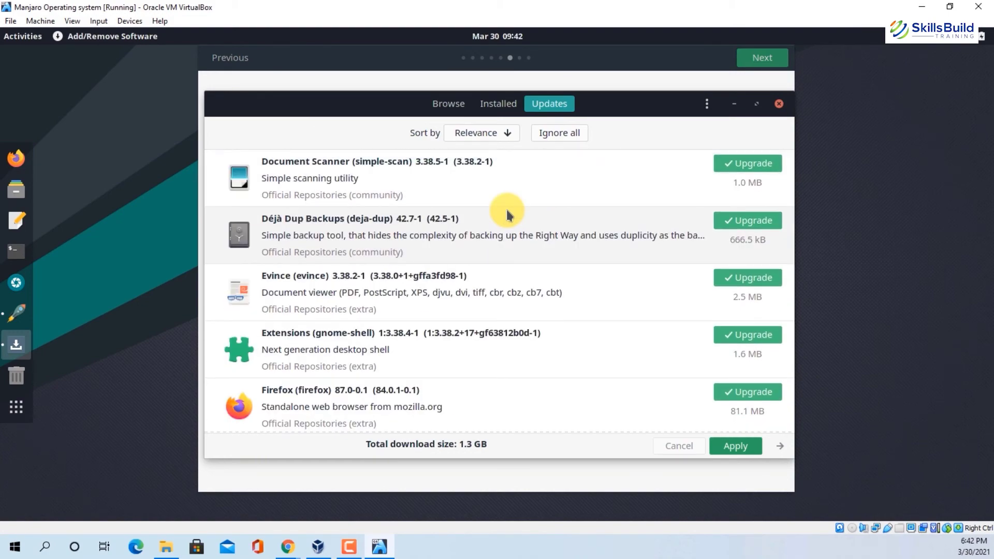
pyautogui.click(779, 105)
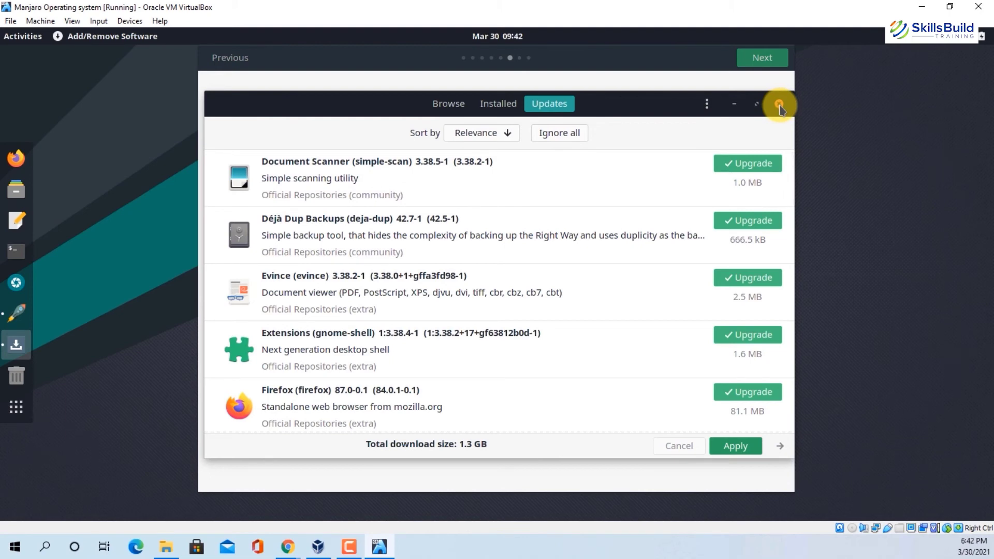
pyautogui.click(779, 105)
# Step: Advance the tour to the desktop layouts page, and open the Layouts Switcher from the installed applications
pyautogui.click(761, 58)
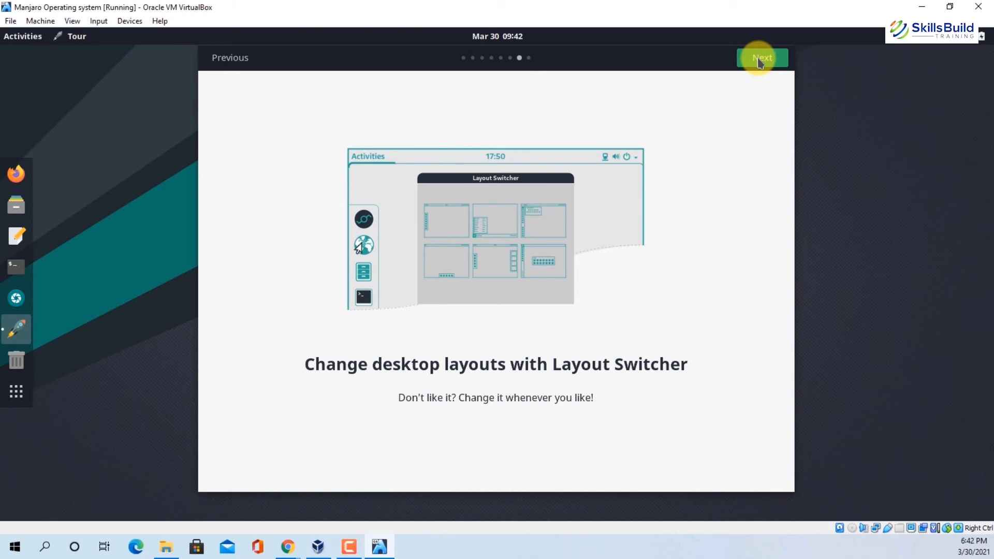
pyautogui.click(16, 391)
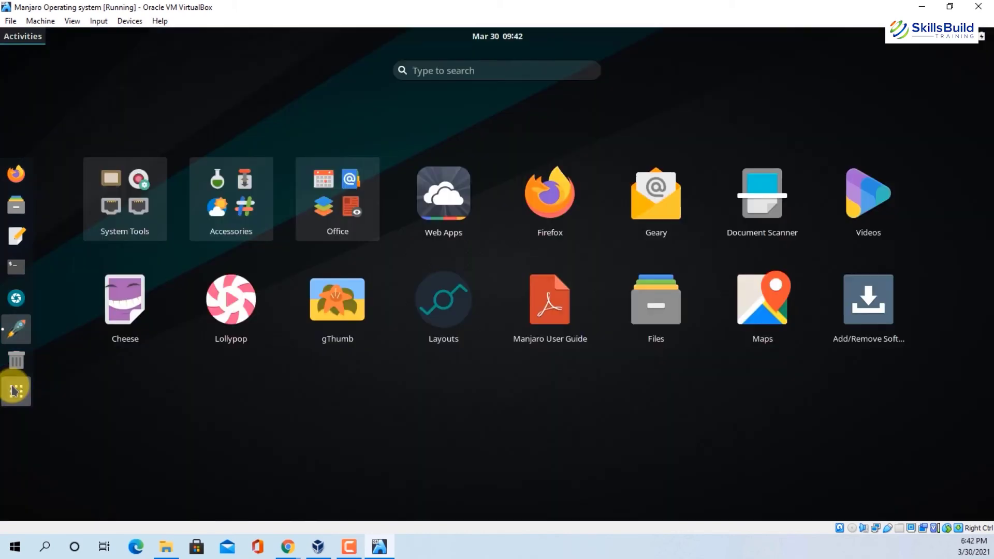
pyautogui.click(453, 327)
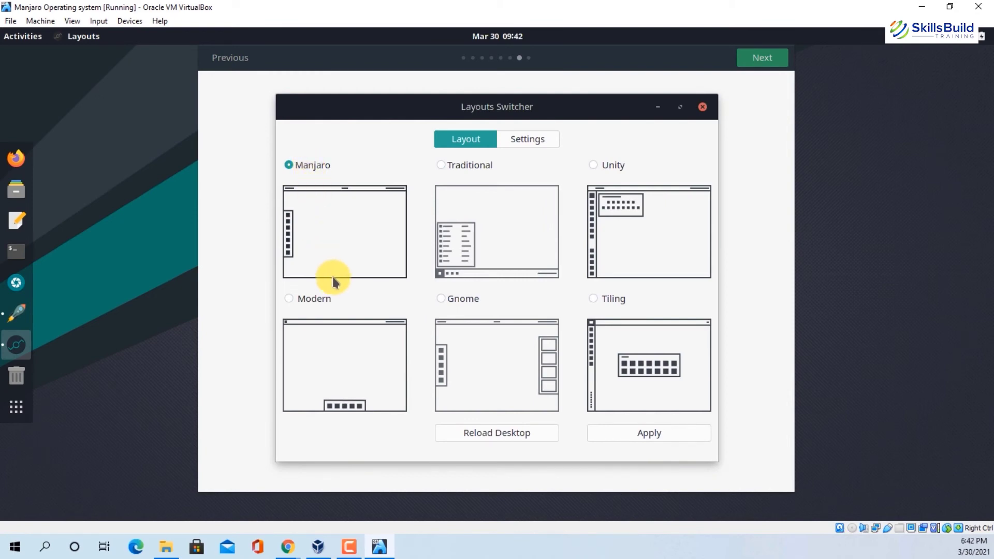
# Step: Select the Traditional, Unity, Modern, Gnome and Tiling layouts in turn, and apply the Manjaro layout
pyautogui.click(478, 165)
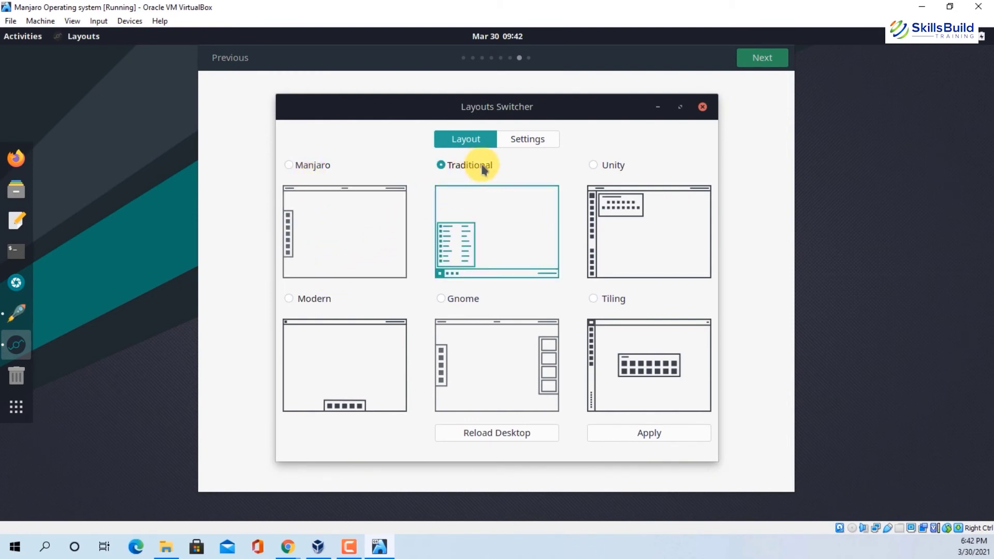
pyautogui.click(612, 167)
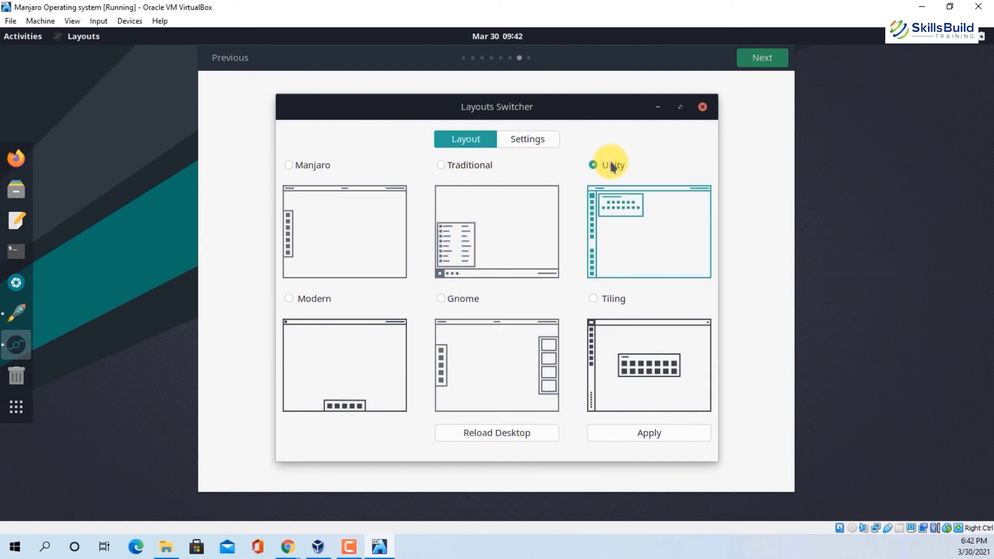
pyautogui.click(315, 300)
pyautogui.click(462, 299)
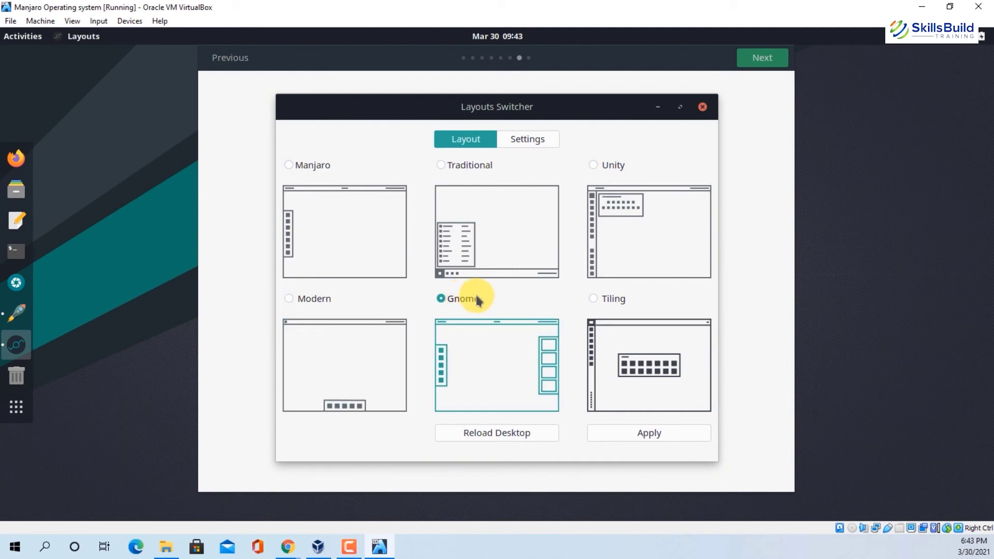
pyautogui.click(614, 300)
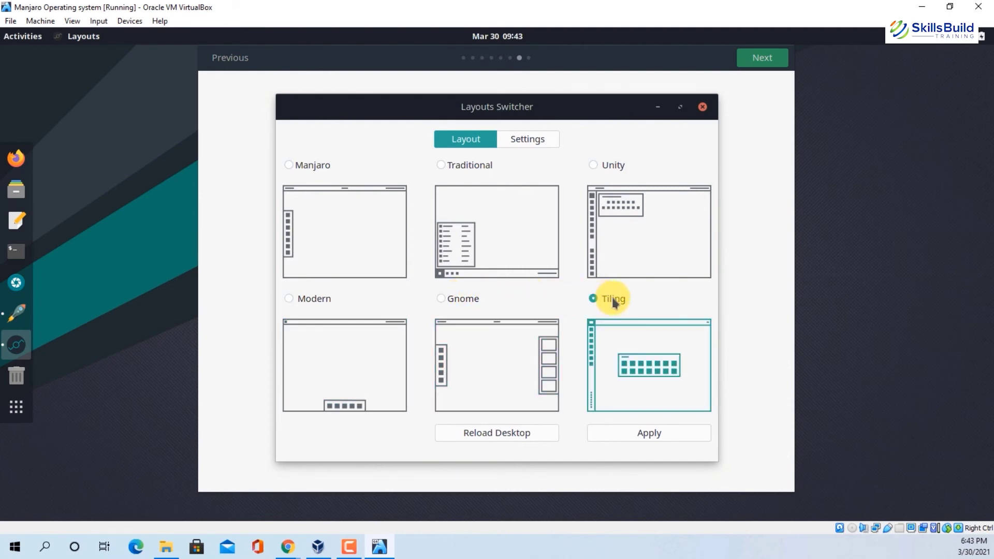
pyautogui.click(319, 171)
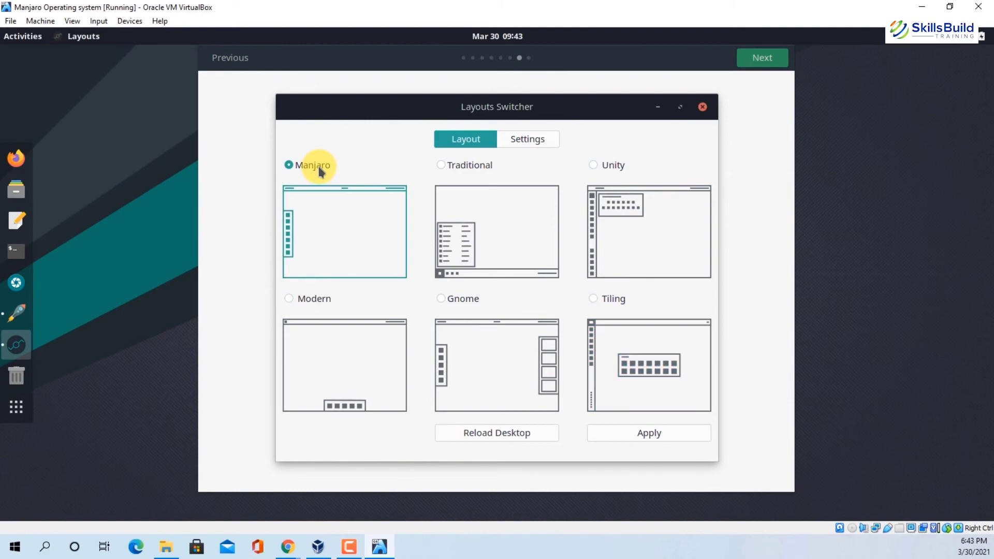
pyautogui.click(642, 434)
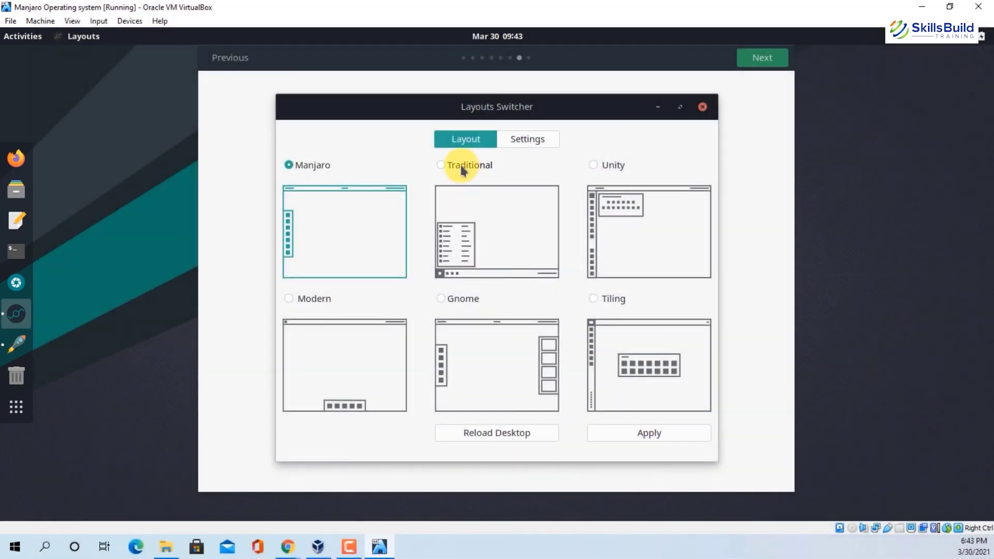
# Step: Apply the Traditional desktop layout and open its application menu
pyautogui.click(456, 164)
pyautogui.click(650, 434)
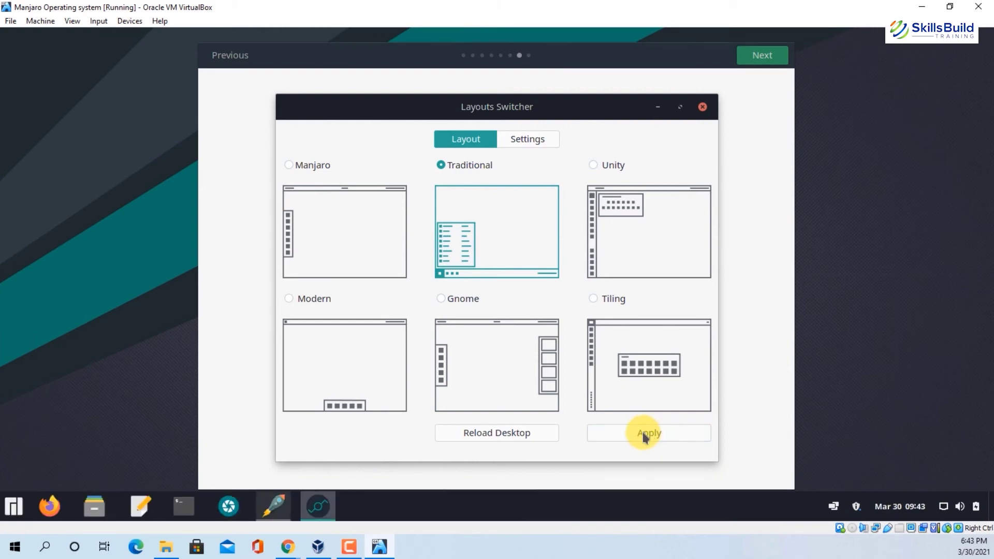
pyautogui.click(12, 506)
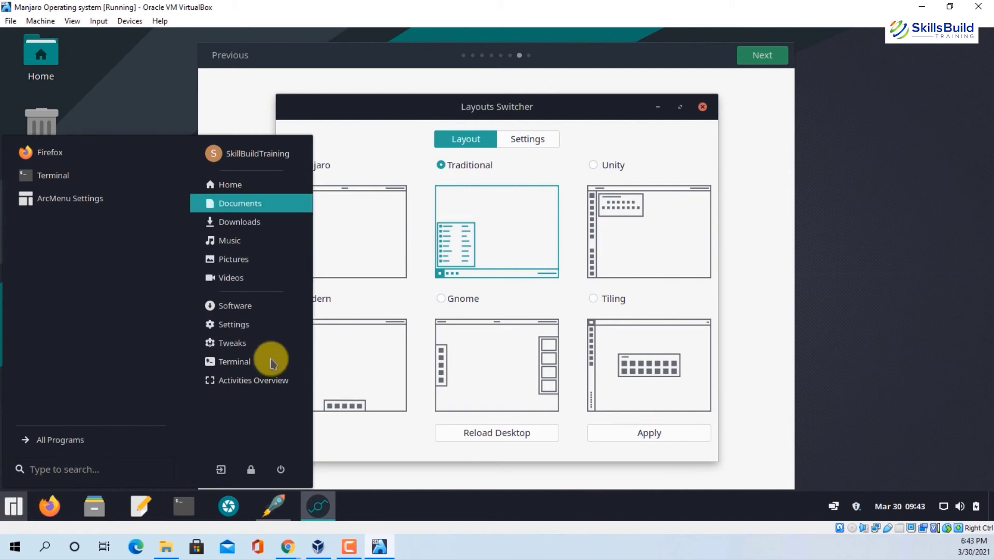
# Step: Try out the Unity desktop layout and the Modern layout by applying each in turn
pyautogui.click(613, 172)
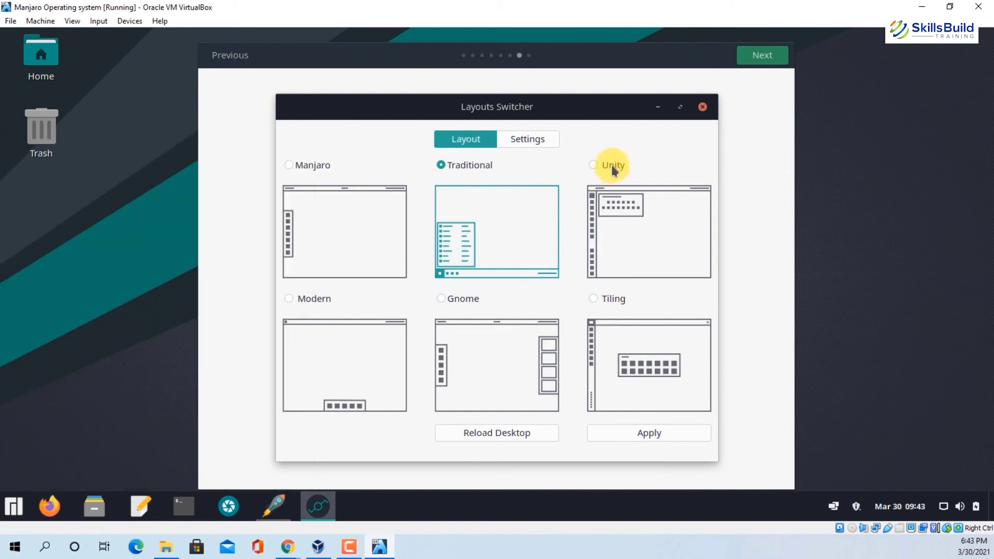
pyautogui.click(613, 171)
pyautogui.click(646, 436)
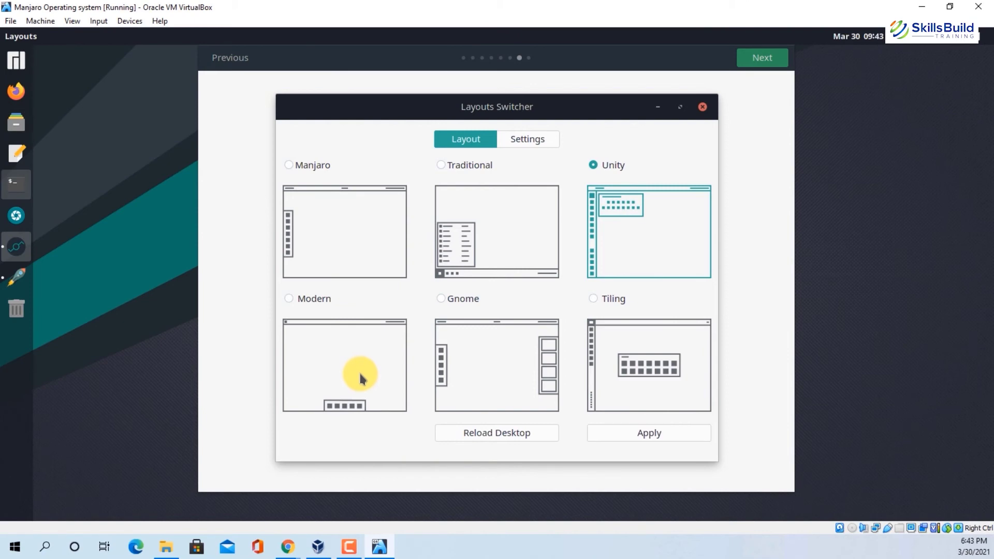
pyautogui.click(324, 303)
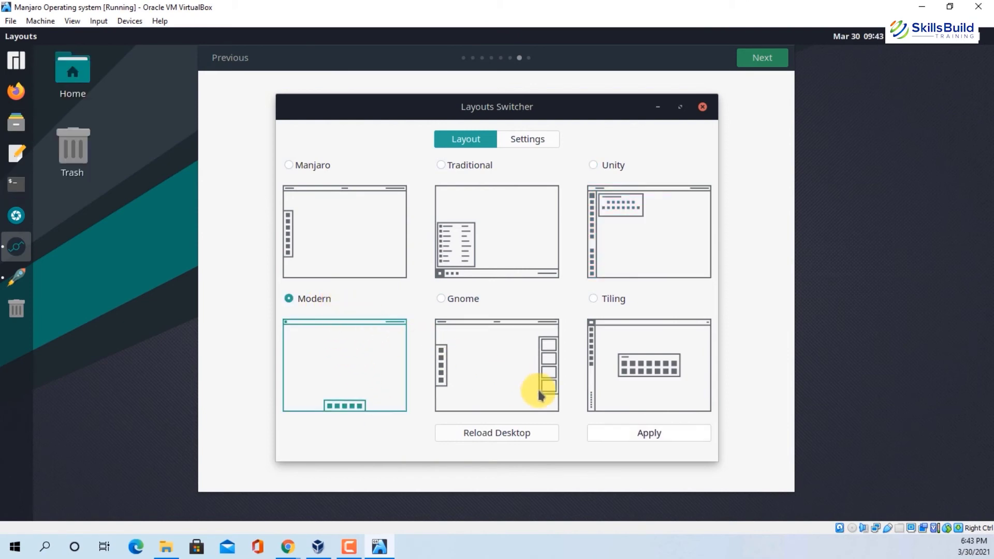
pyautogui.click(641, 434)
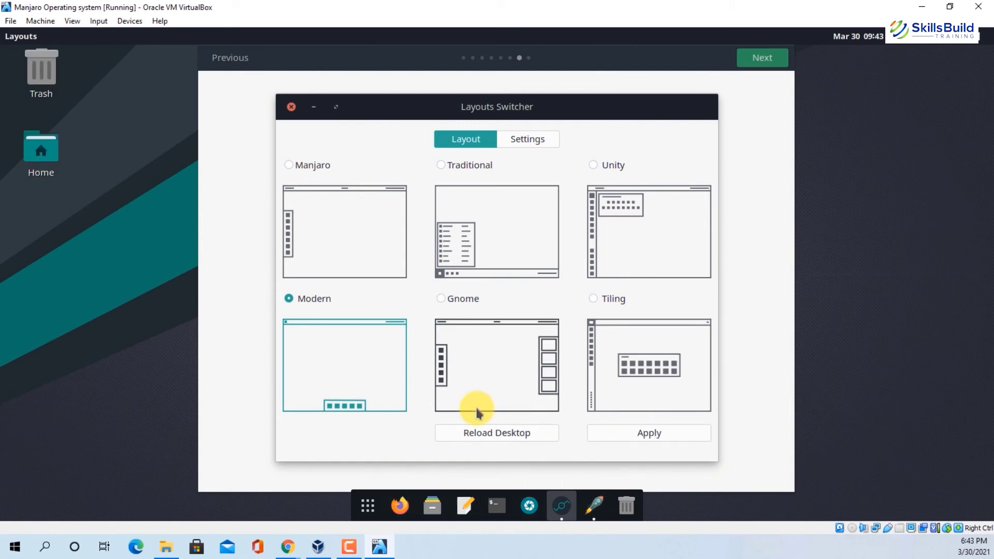
# Step: Apply the Manjaro desktop layout again and close the Layouts Switcher
pyautogui.click(332, 192)
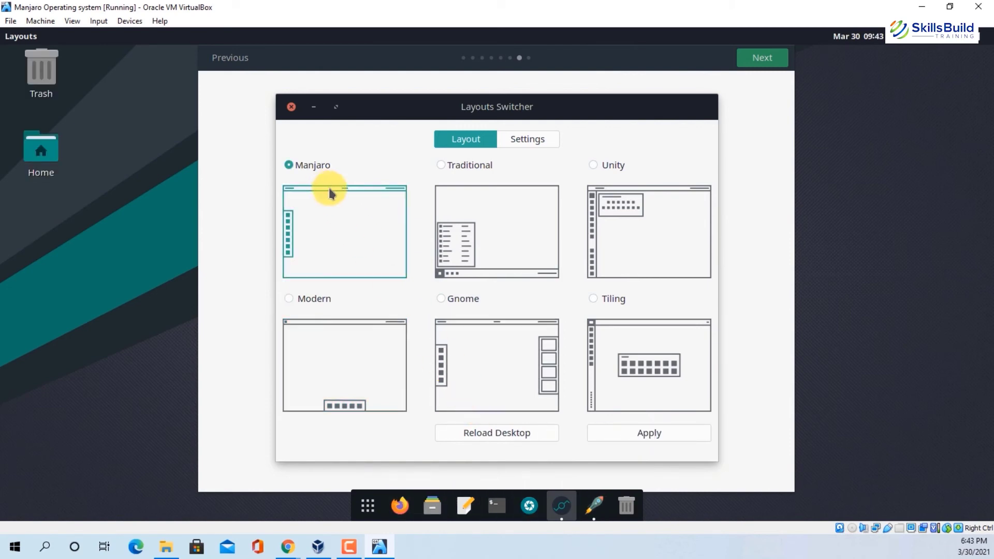
pyautogui.click(640, 432)
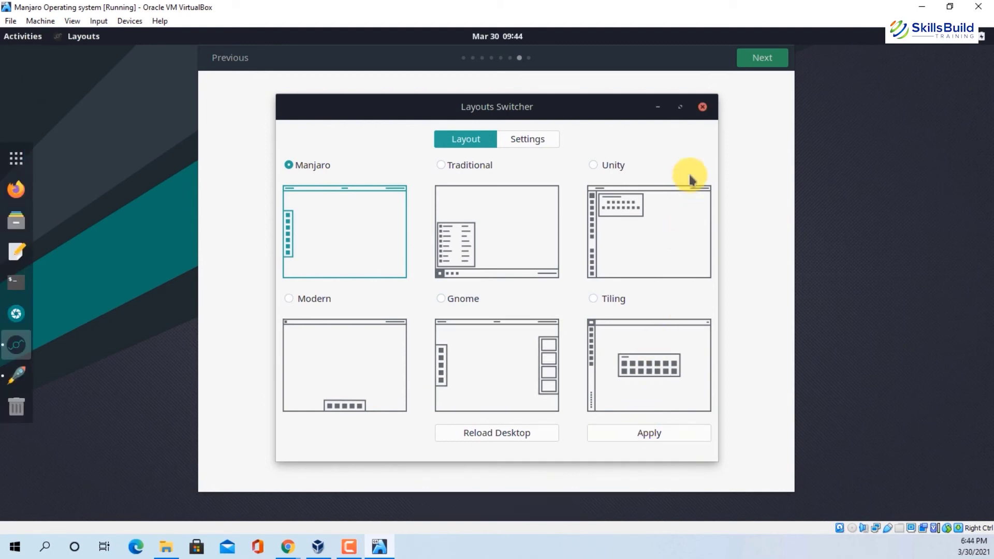
pyautogui.click(702, 107)
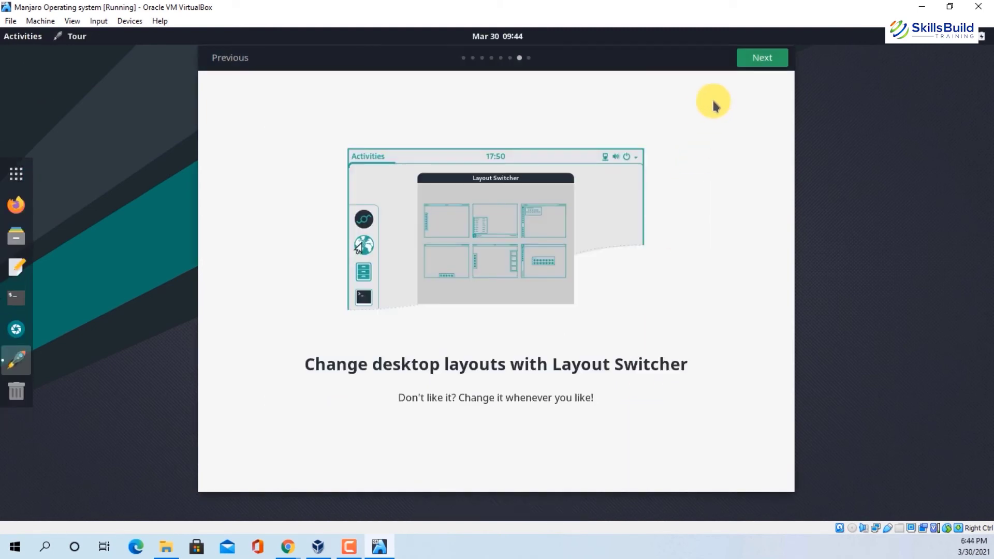
# Step: Advance the welcome tour to its final page and close the tour
pyautogui.click(761, 58)
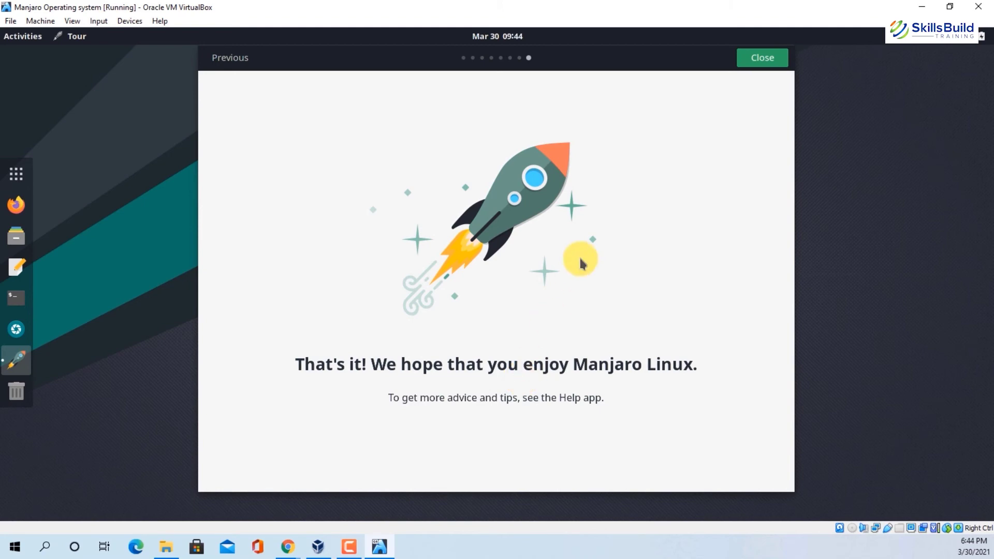
pyautogui.click(759, 59)
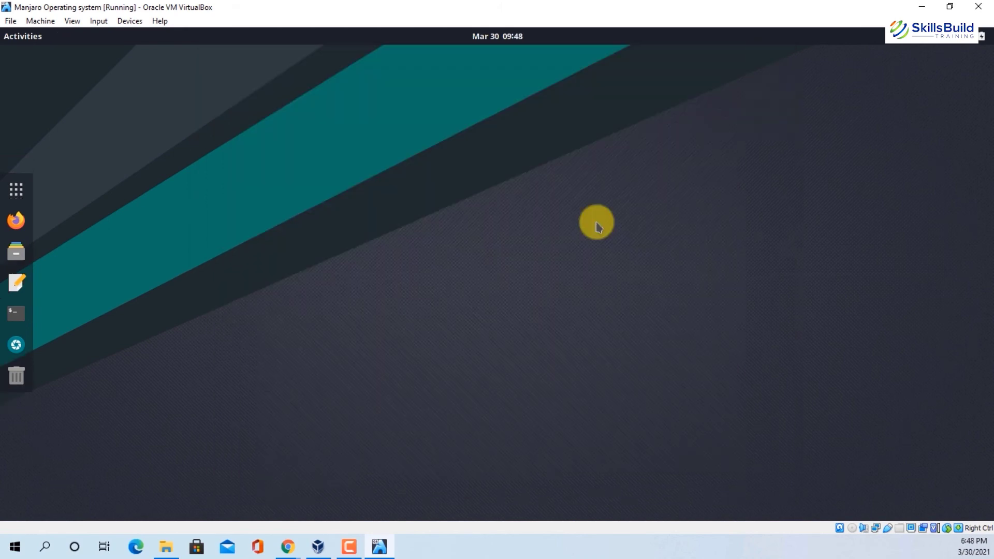